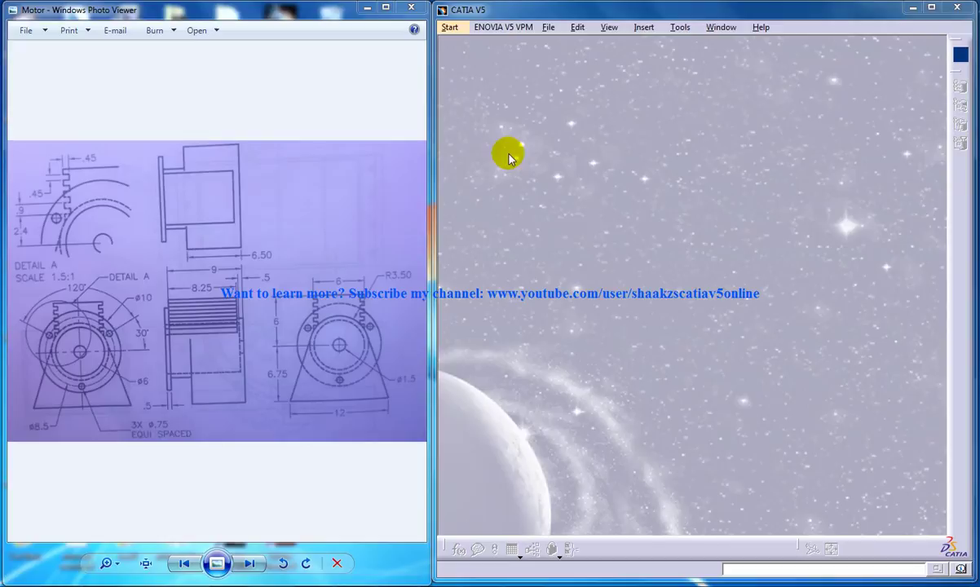
- Open the Start menu's list of design workbenches to reach Part Design
left_click(449, 27)
- Create the new part Part1 and start a sketch on a reference plane
mouse_move(523, 57)
left_click(646, 59)
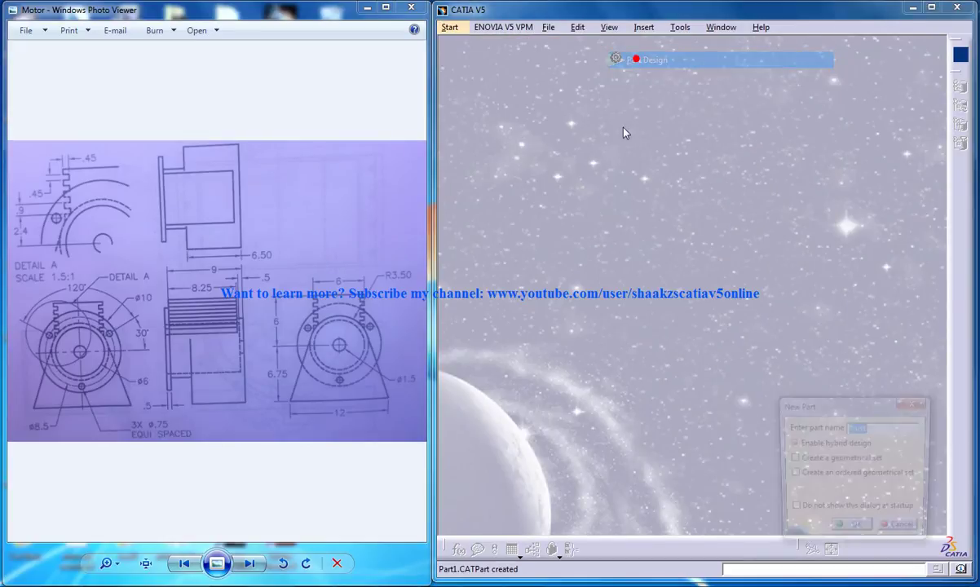
left_click(859, 530)
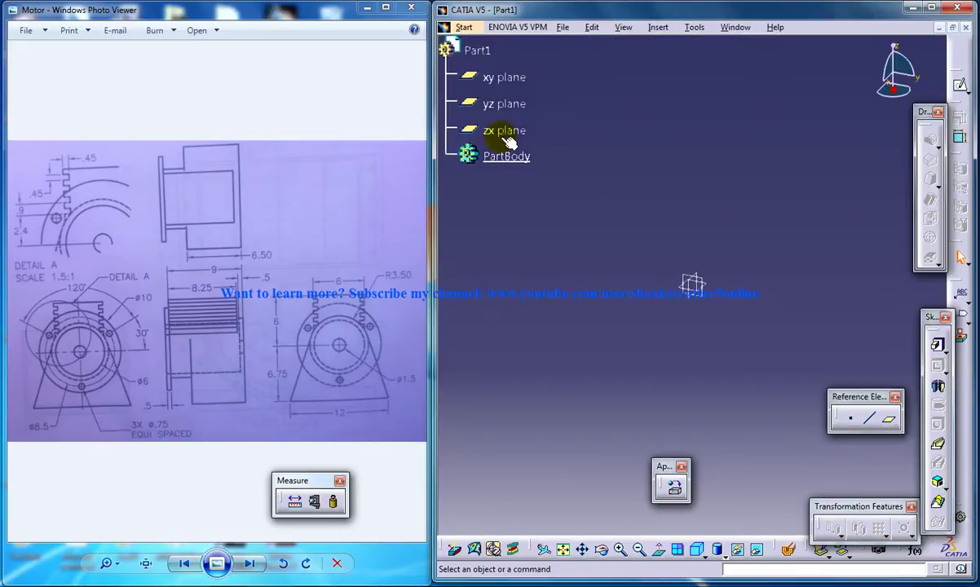
left_click(961, 83)
left_click(704, 303)
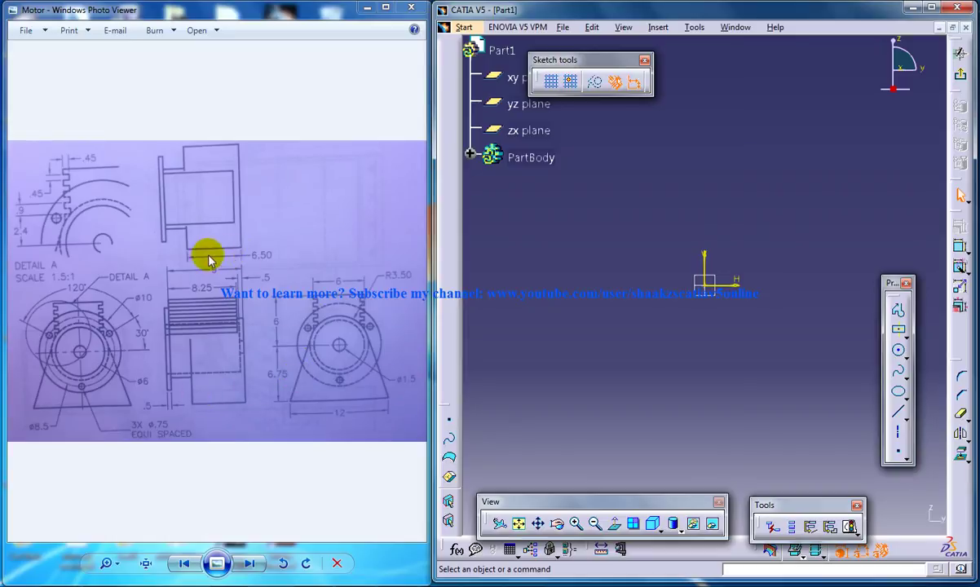
- Draw a circle centred on the sketch origin
left_click(898, 349)
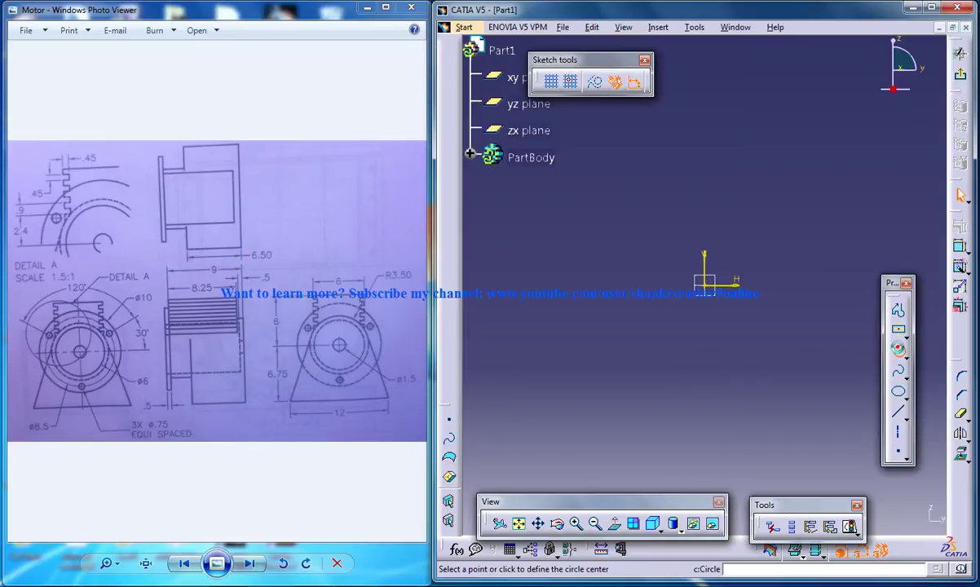
left_click(704, 281)
left_click(737, 259)
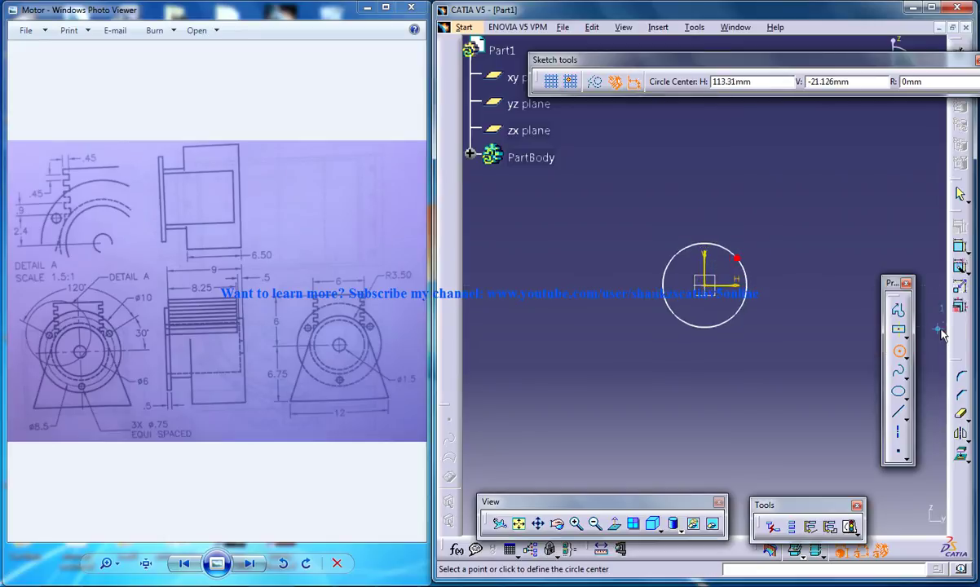
- Draw a slanted left side and bottom line, and mirror the side across the vertical axis
left_click(898, 309)
left_click(677, 237)
left_click(622, 403)
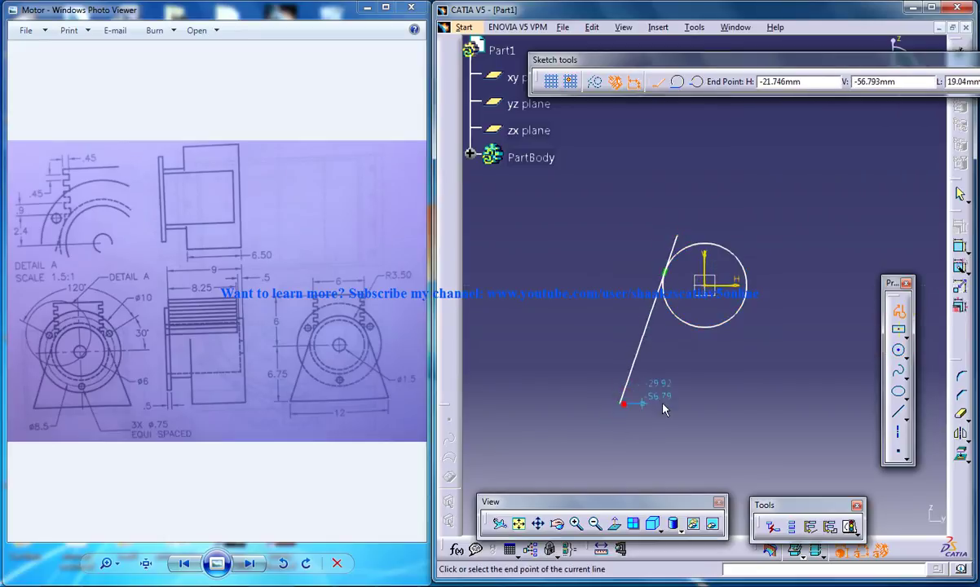
left_click(838, 403)
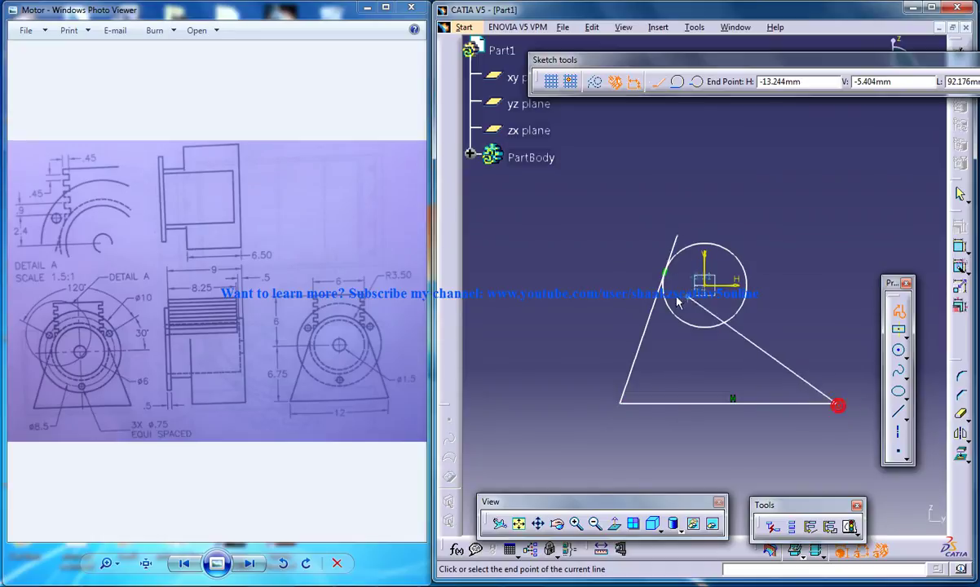
key("Escape")
left_click(649, 328)
left_click(962, 437)
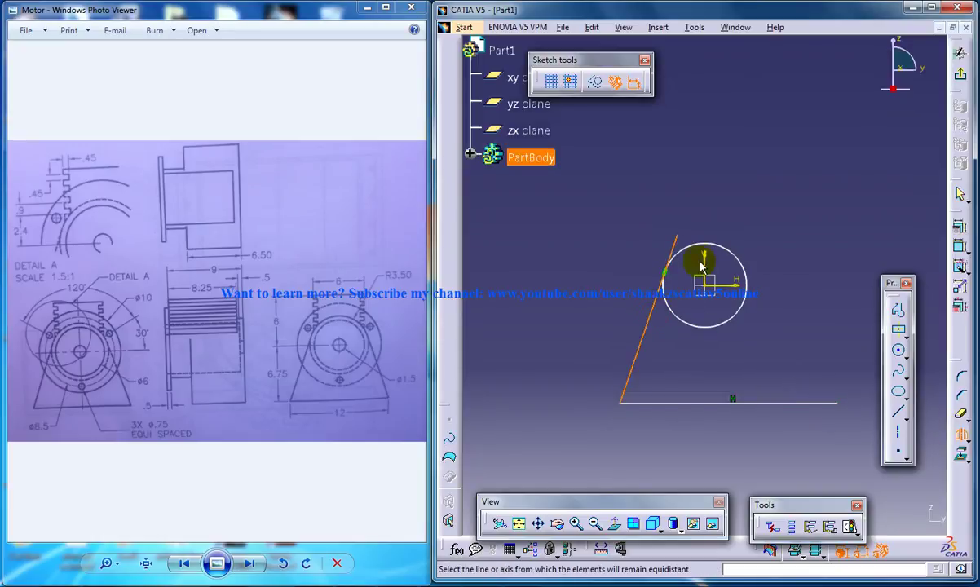
left_click(705, 262)
- Quick Trim the side overhang, the circle's lower arc and the bottom line's overhang
left_click(963, 416)
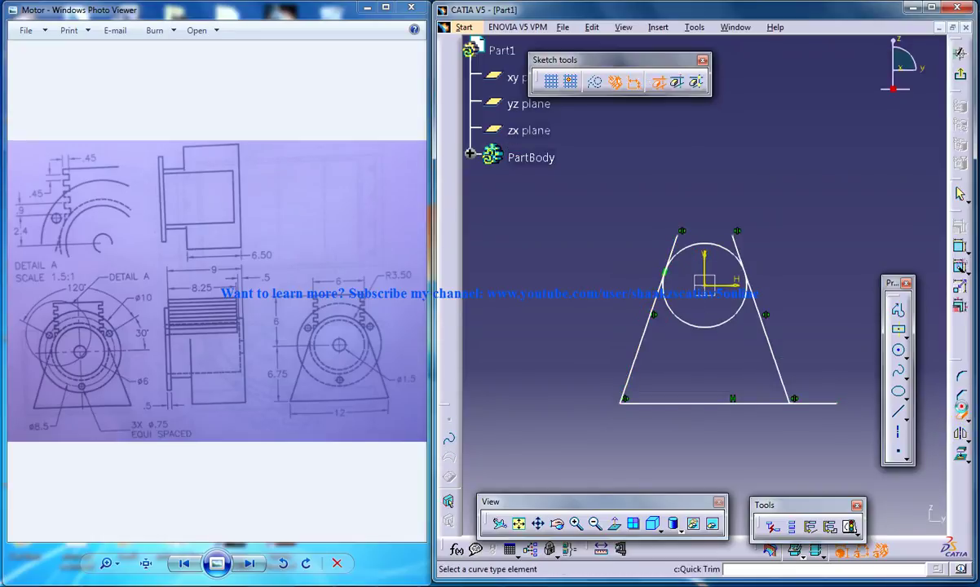
left_click(675, 241)
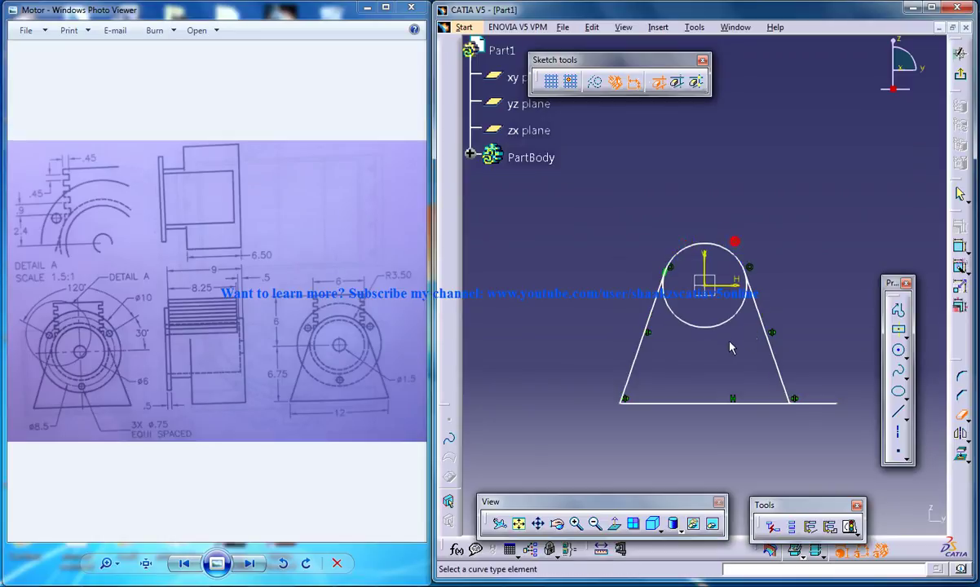
left_click(707, 326)
left_click(957, 412)
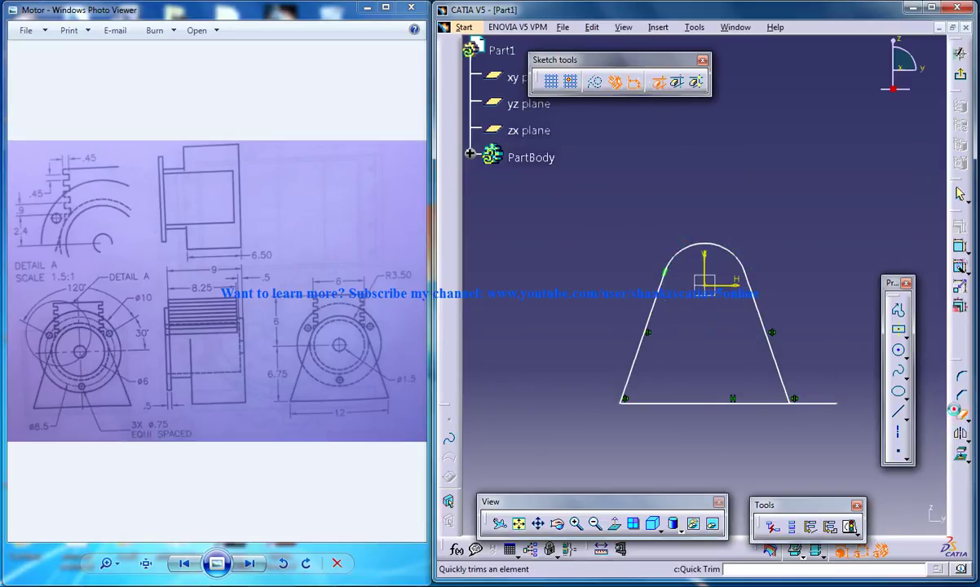
left_click(815, 402)
- Dimension the top arc to a 3.5 radius and reframe the sketch
left_click(959, 246)
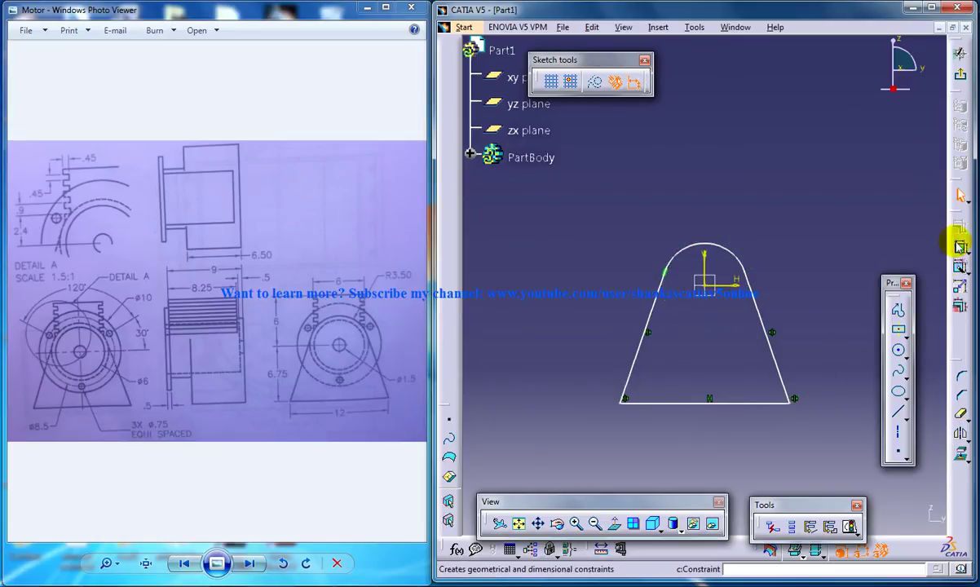
left_click(680, 256)
left_click(701, 197)
double_click(700, 197)
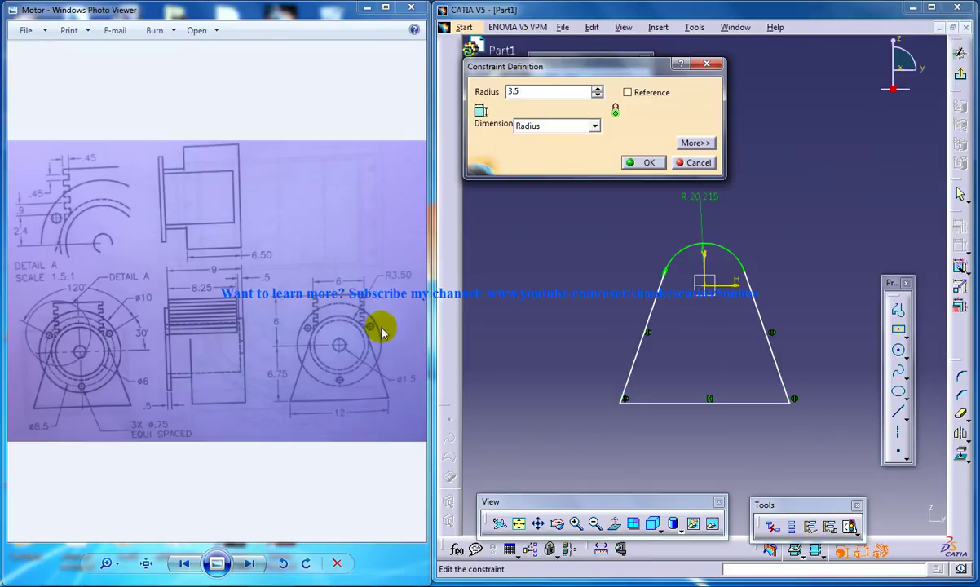
key("Return")
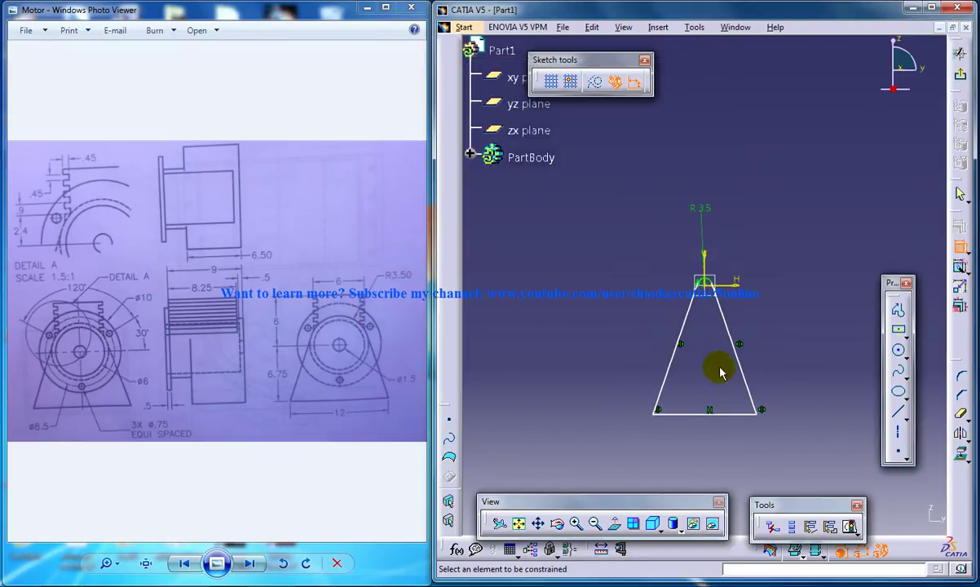
middle_click_drag(717, 367, 682, 162)
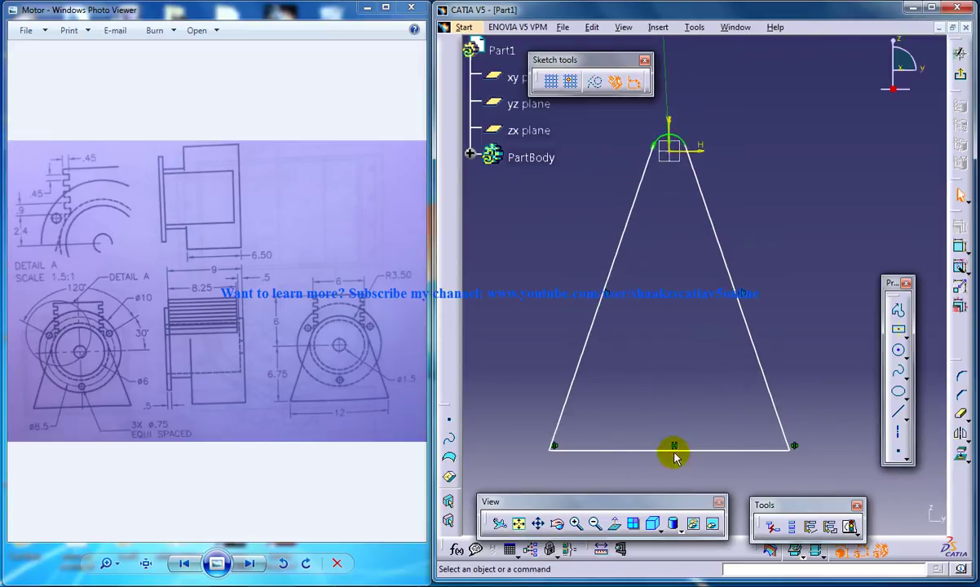
left_click_drag(675, 448, 665, 192)
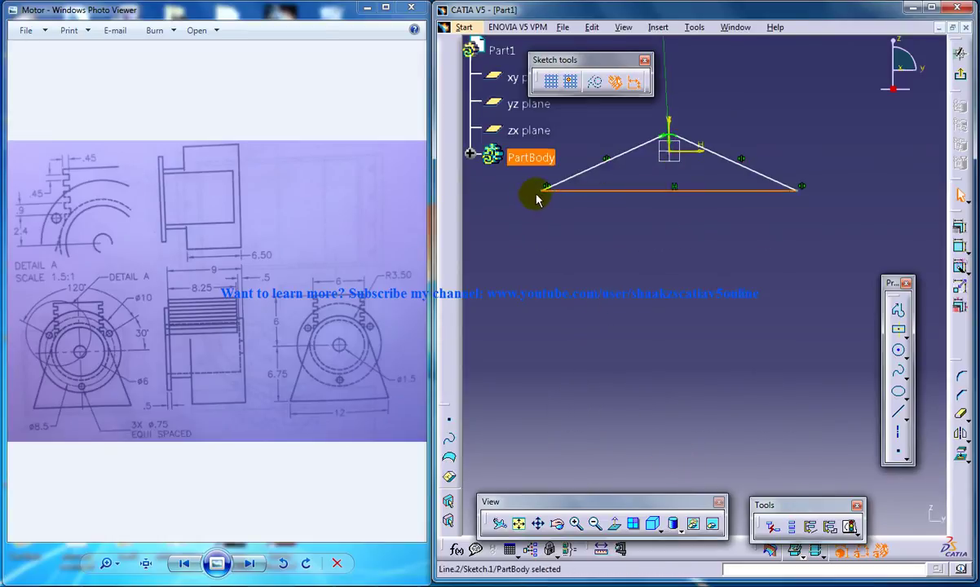
mouse_move(548, 194)
middle_mouse_down()
mouse_move(541, 189)
mouse_move(638, 179)
mouse_move(682, 90)
mouse_move(678, 308)
mouse_move(750, 243)
middle_mouse_up()
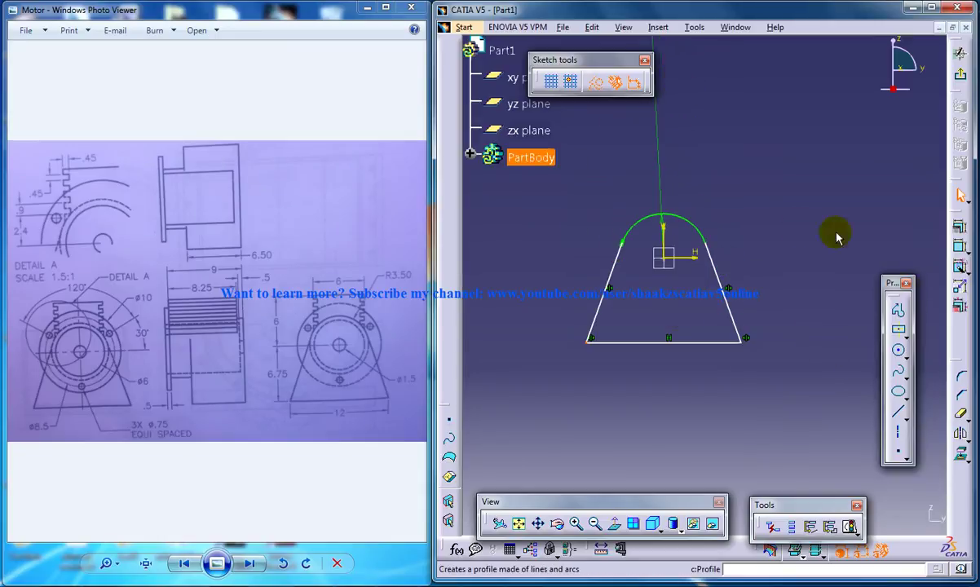
- Constrain the bottom line length to 12
left_click(960, 246)
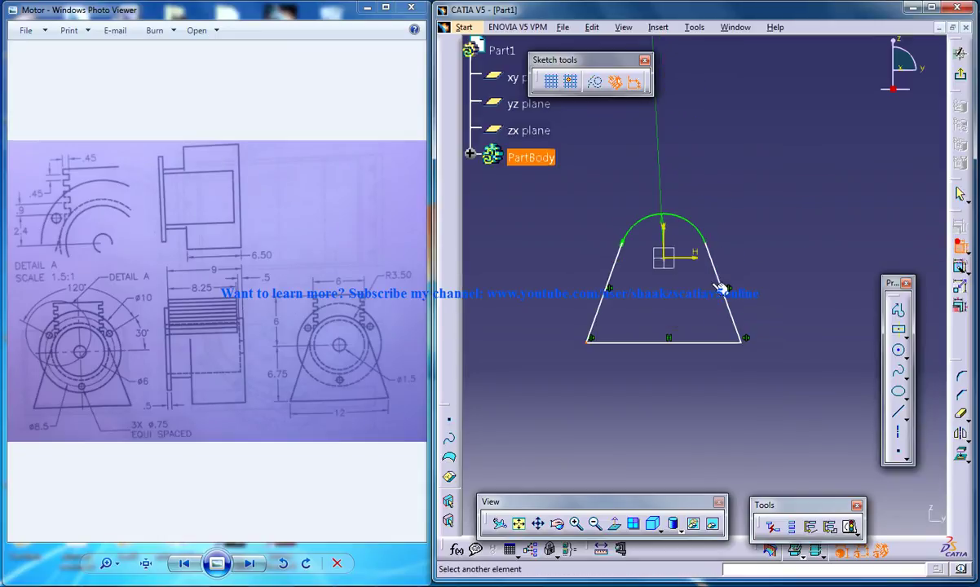
left_click(662, 349)
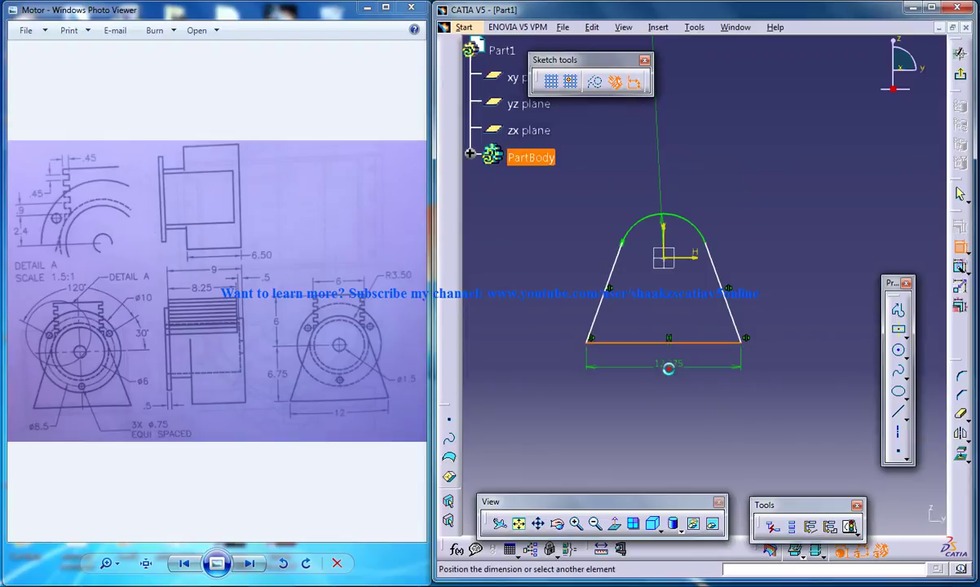
double_click(667, 362)
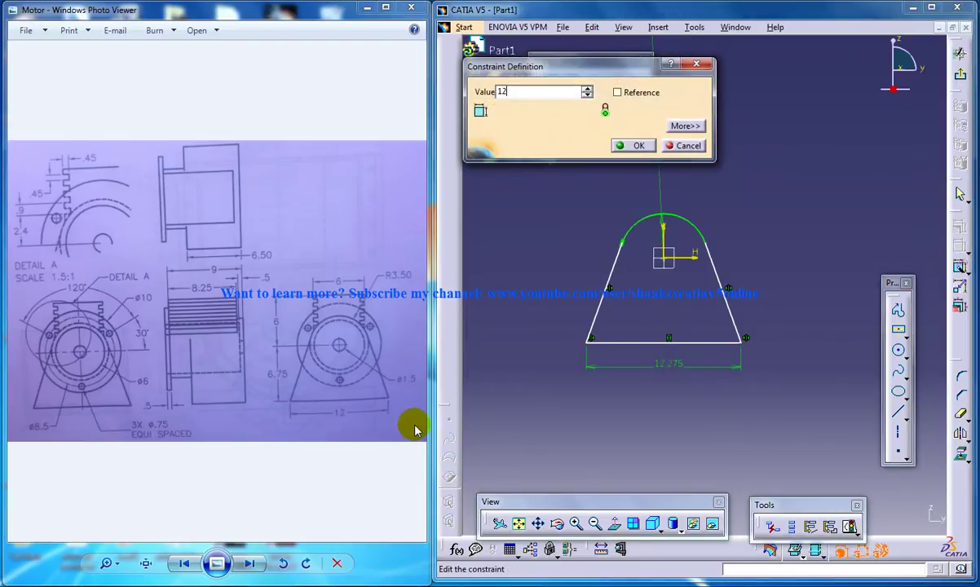
key("Return")
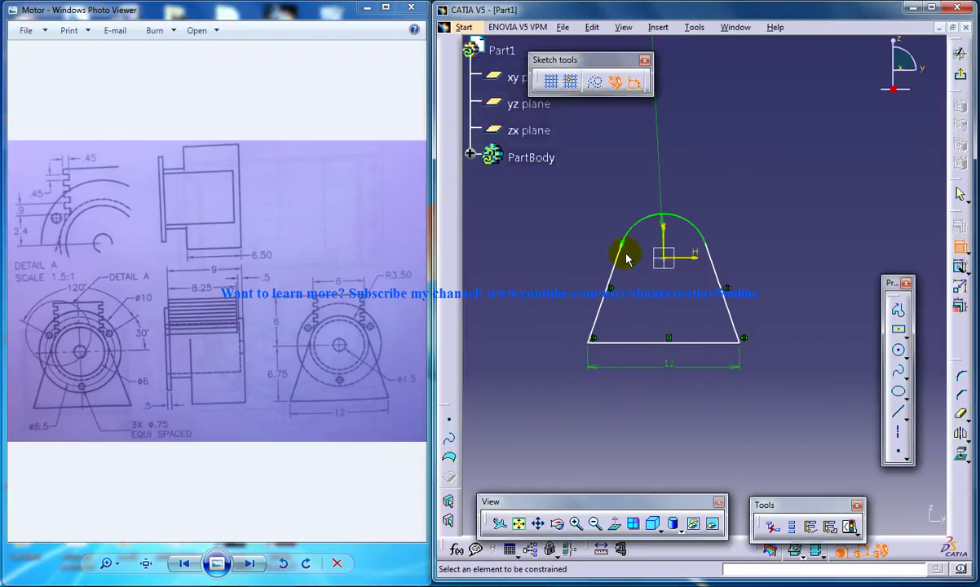
- Set the distance from the arc centre to the bottom line to 6.75
left_click(684, 258)
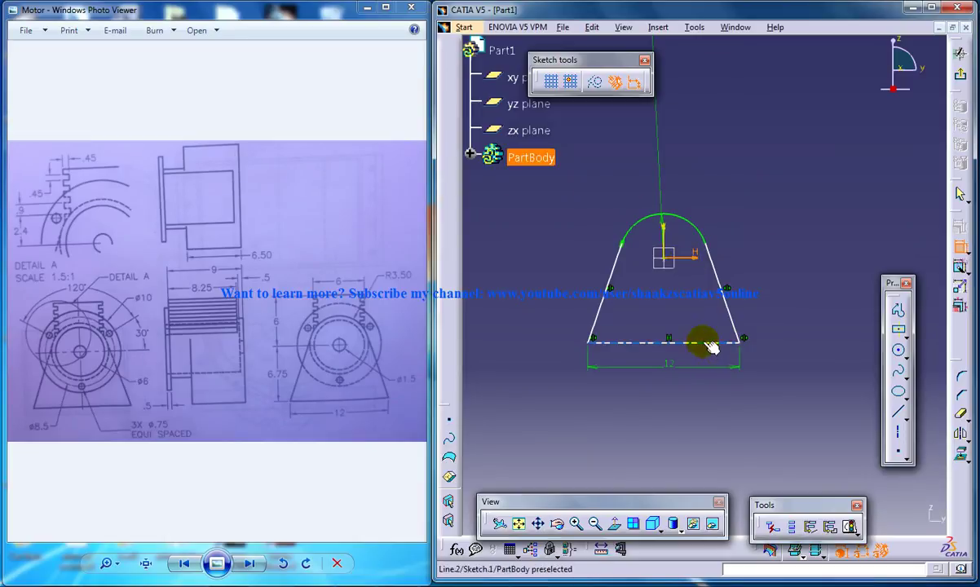
left_click(710, 347)
left_click(755, 302)
double_click(755, 304)
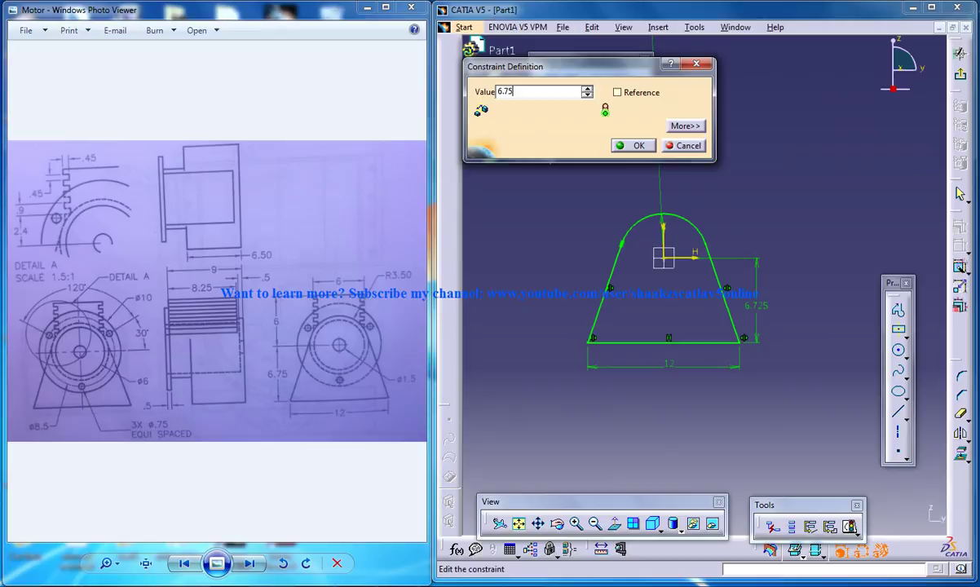
key("Return")
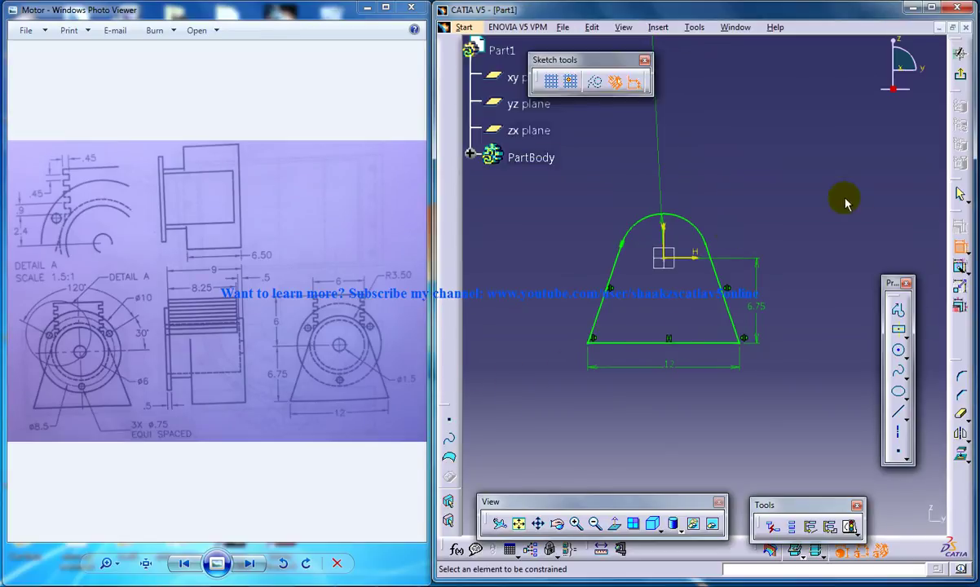
- Exit the sketch and pad the base profile by 6.5/2 with mirrored extent
left_click(960, 53)
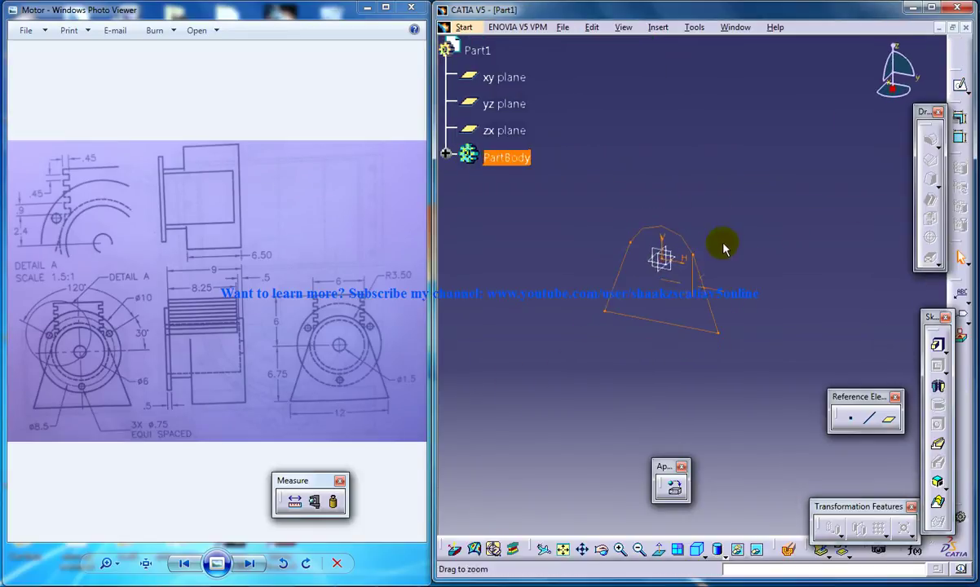
left_click(935, 344)
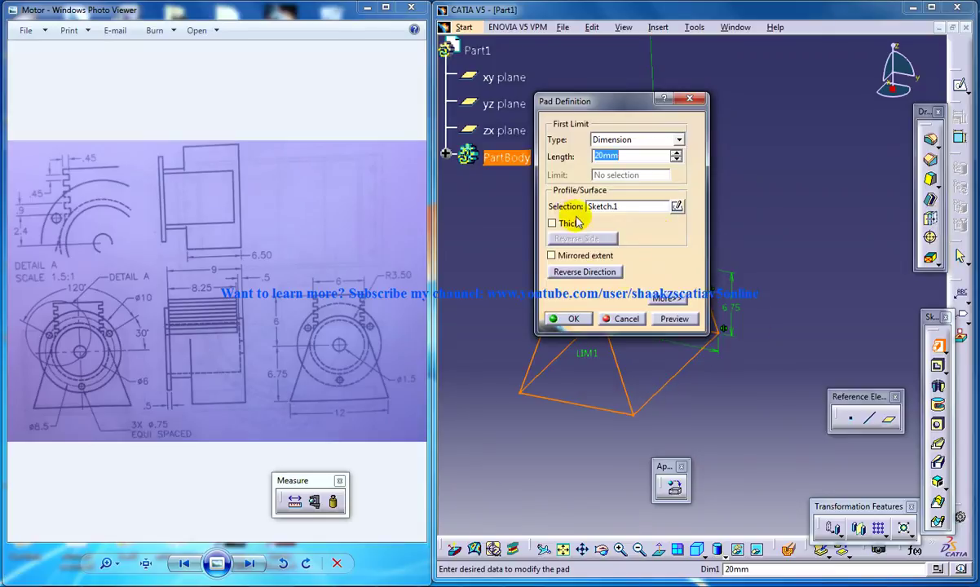
left_click(574, 255)
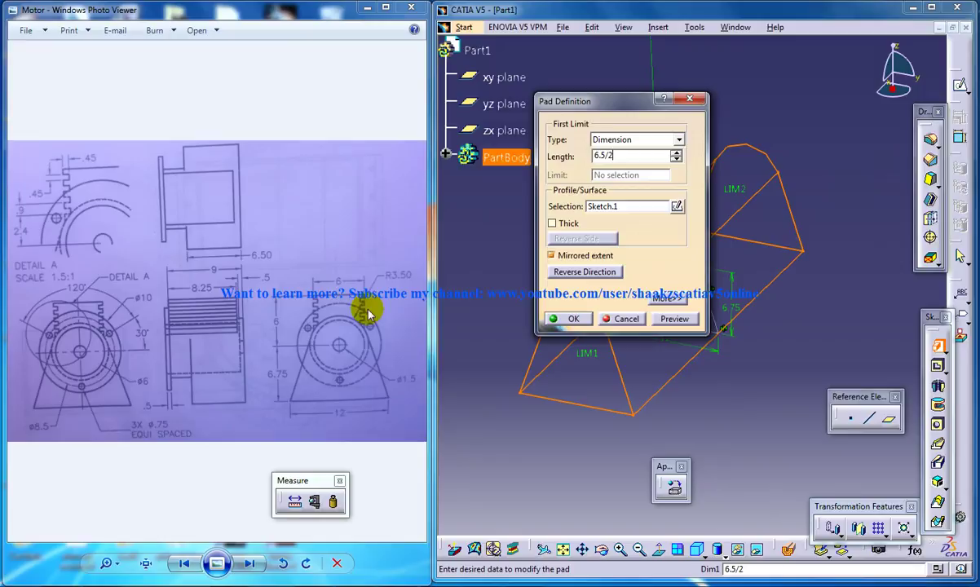
left_click(573, 318)
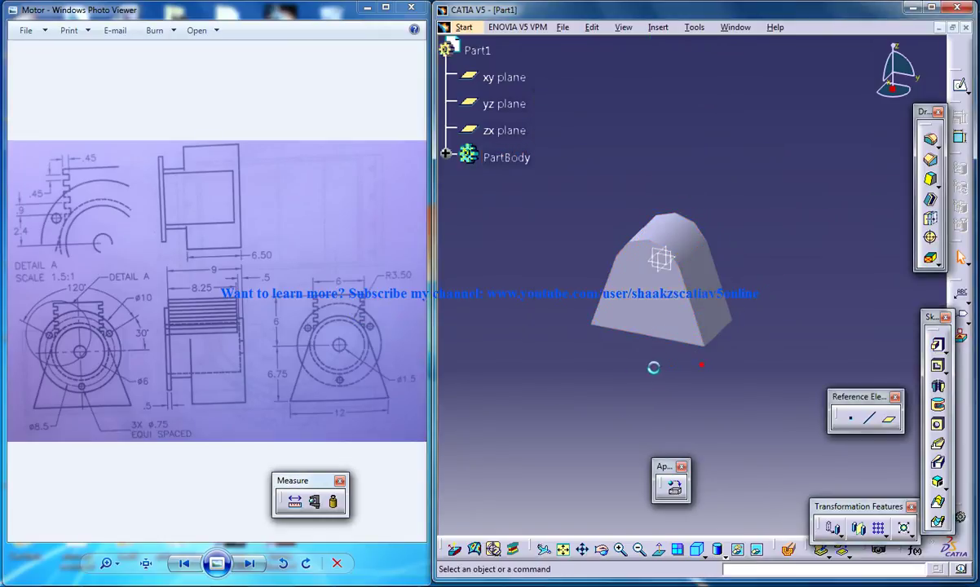
middle_click_drag(653, 368, 689, 260)
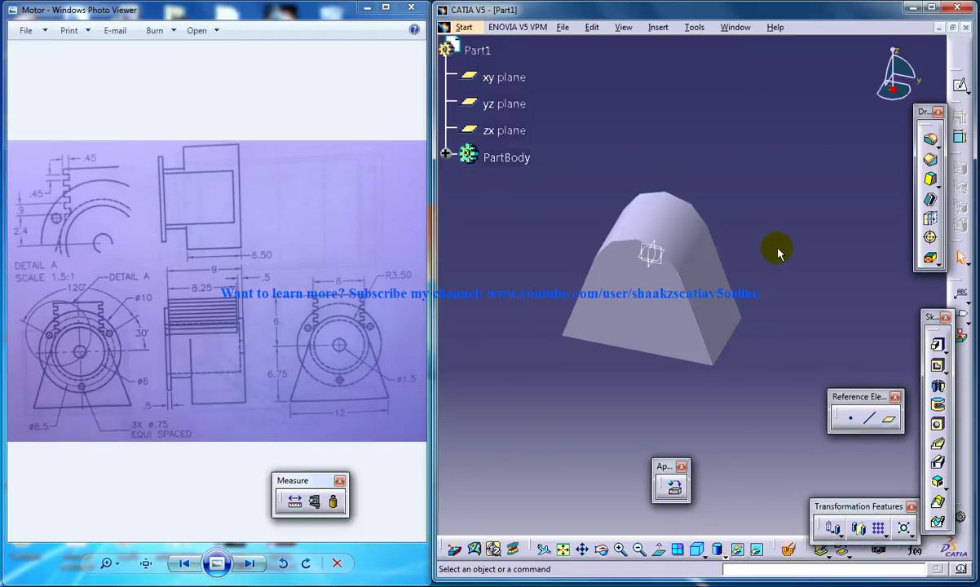
middle_click_drag(786, 247, 754, 289)
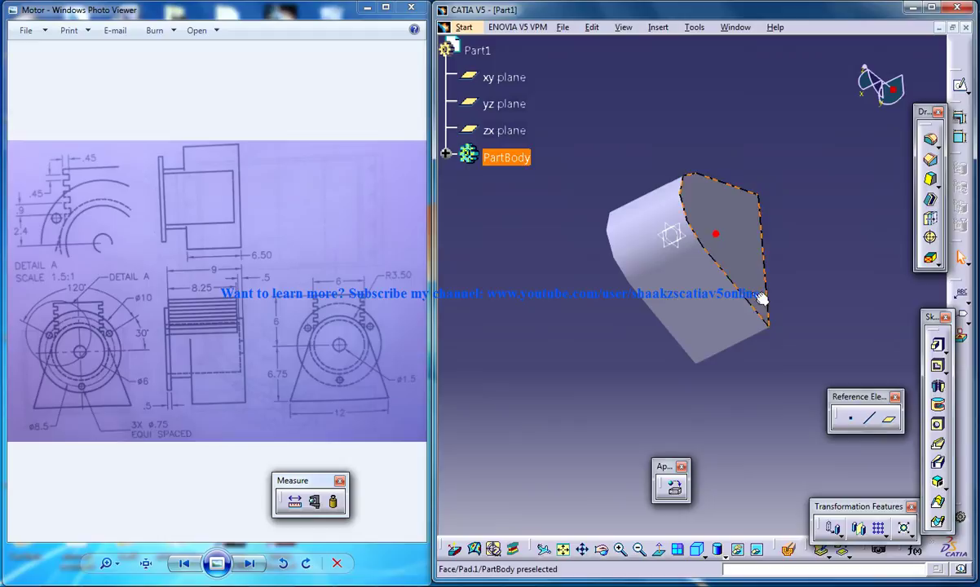
- Create a plane offset 9 mm from the pad's face, reversed to the opposite side
left_click(888, 418)
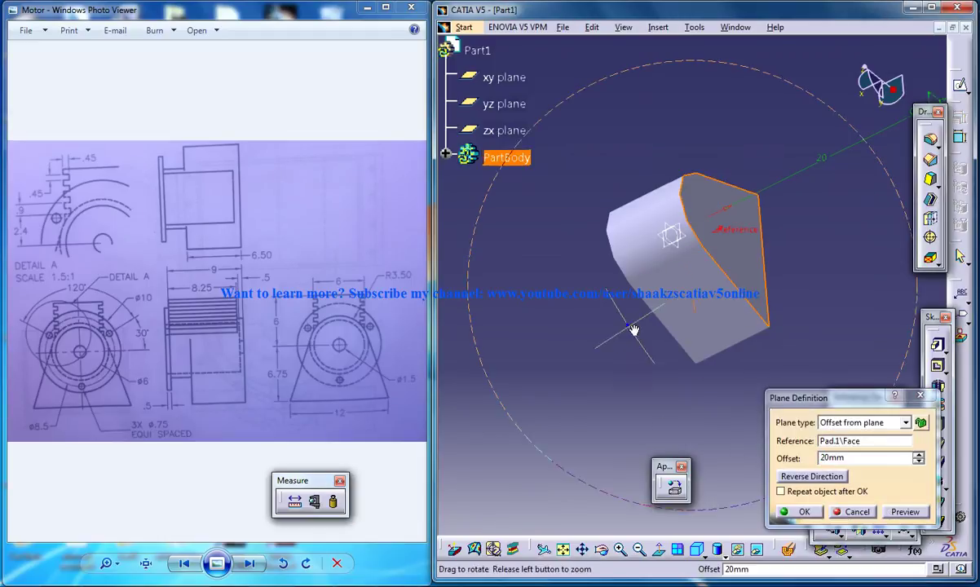
middle_click_drag(634, 328, 803, 213)
left_click(826, 476)
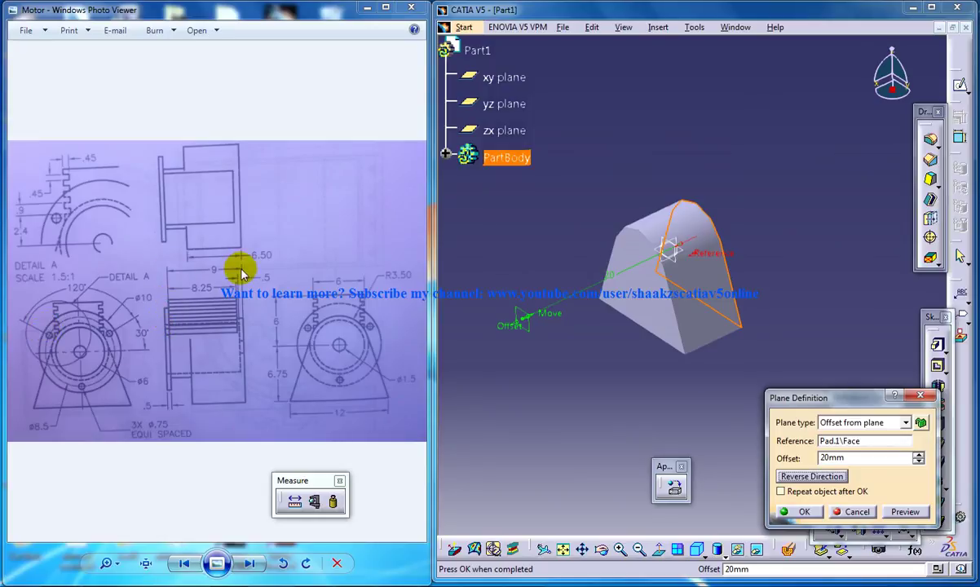
middle_click_drag(726, 269, 716, 281)
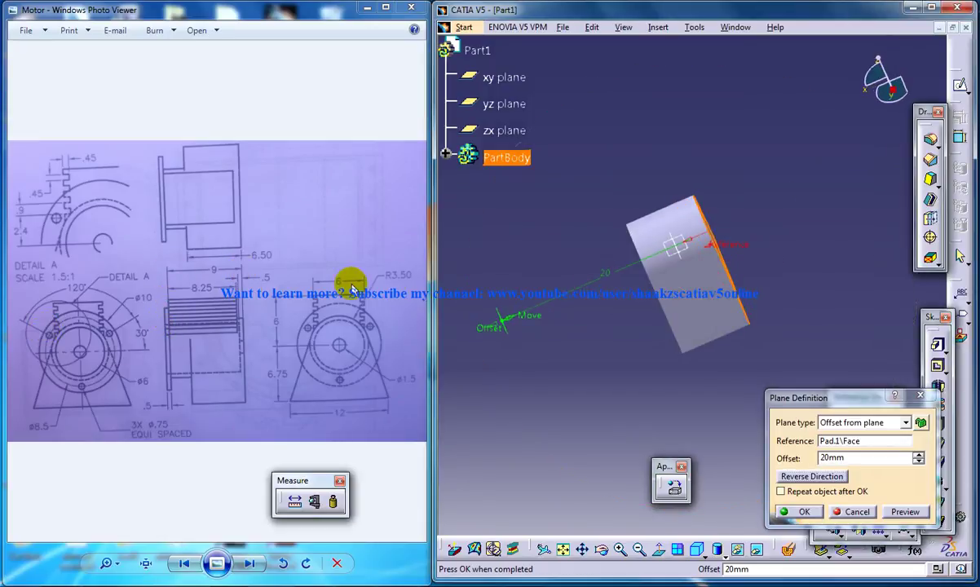
middle_click_drag(556, 267, 591, 265)
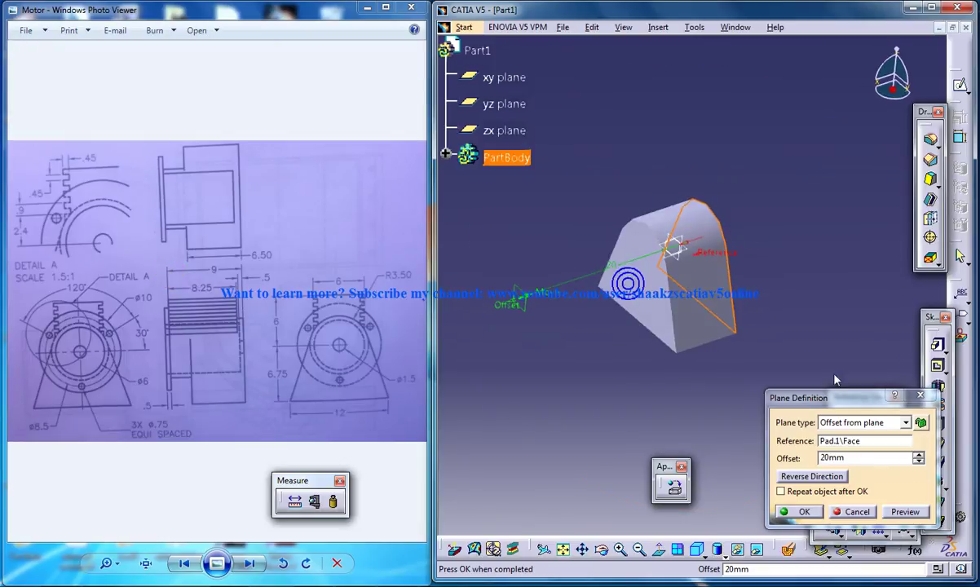
double_click(858, 457)
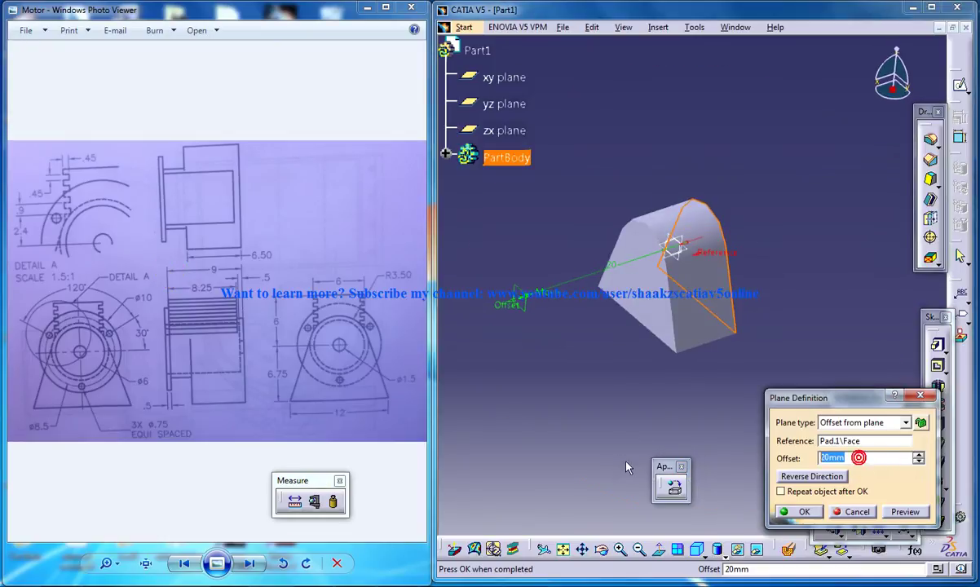
left_click(804, 511)
middle_click_drag(620, 391, 669, 327)
left_click(669, 326)
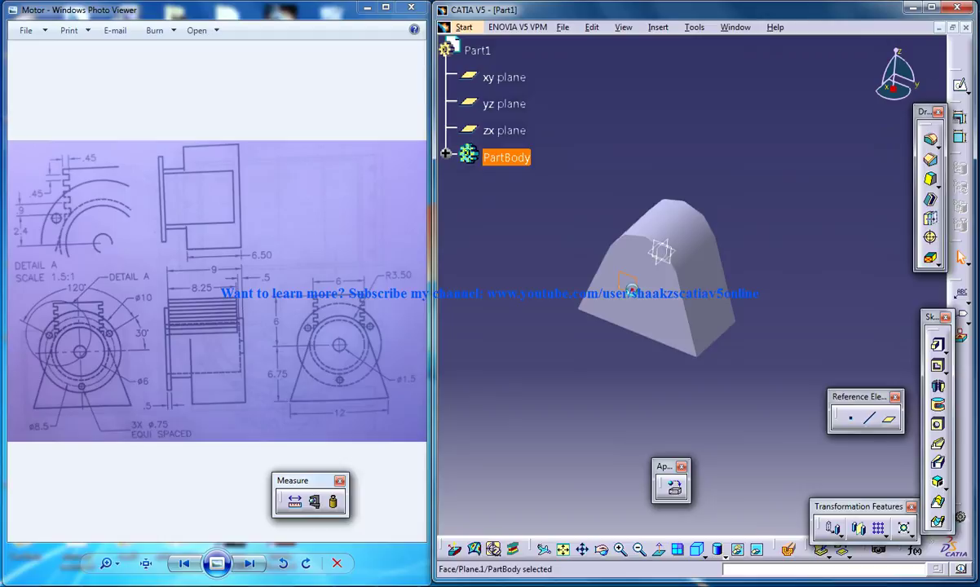
- Sketch a circle at the offset plane's origin and dimension it to 10 mm diameter
left_click(960, 84)
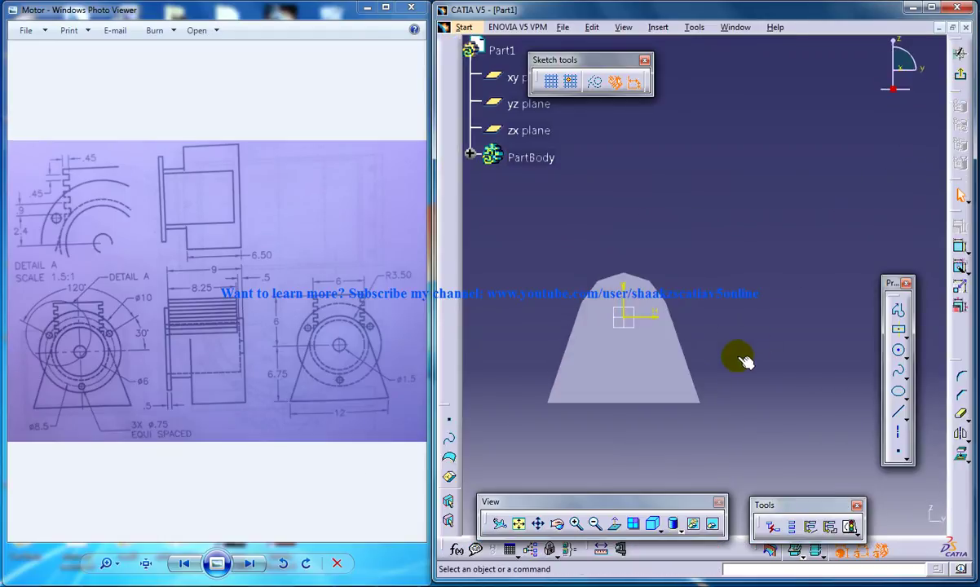
left_click(898, 350)
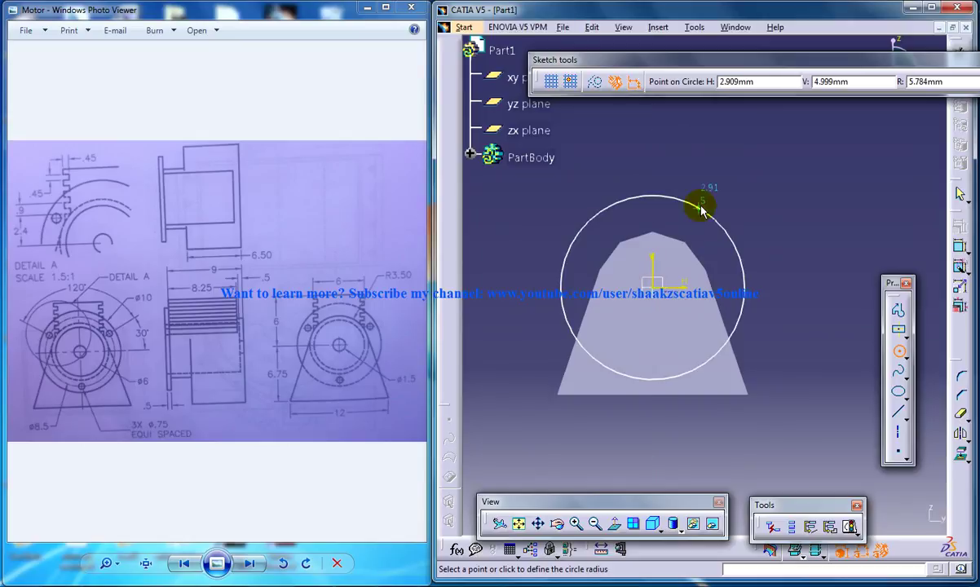
left_click(695, 214)
left_click(960, 247)
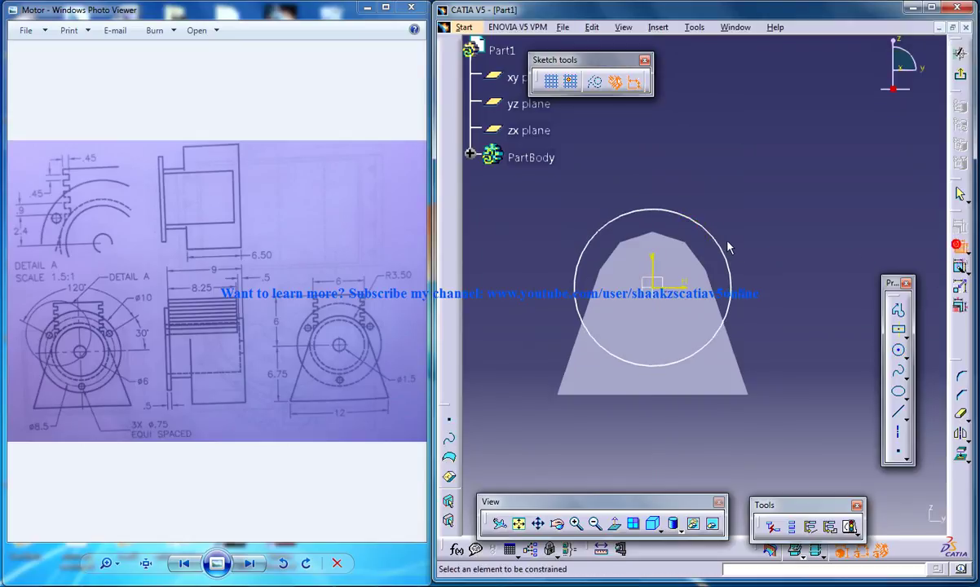
left_click(721, 248)
double_click(741, 221)
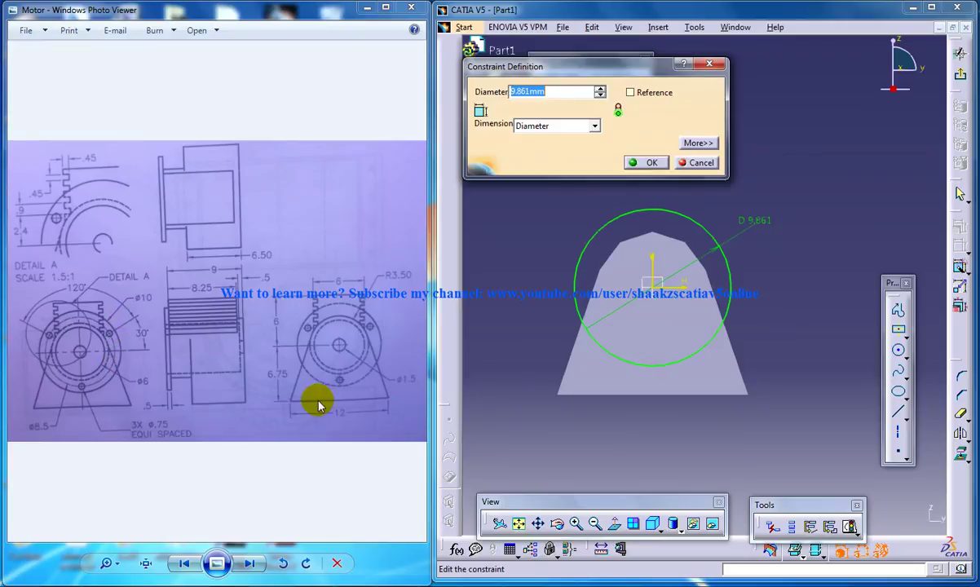
key("Return")
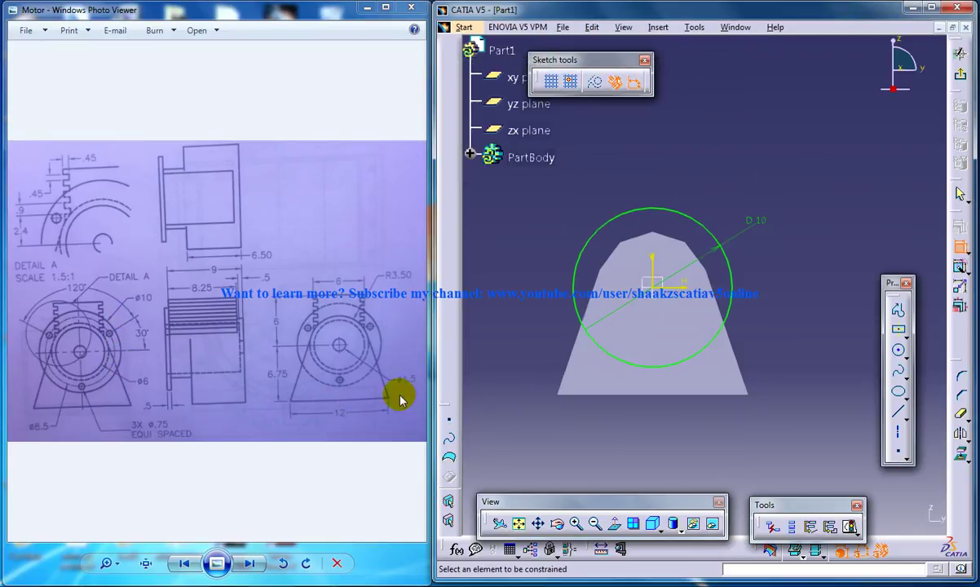
- Exit the sketch and pad the 10 mm circle 3.5 mm into a disc
left_click(959, 77)
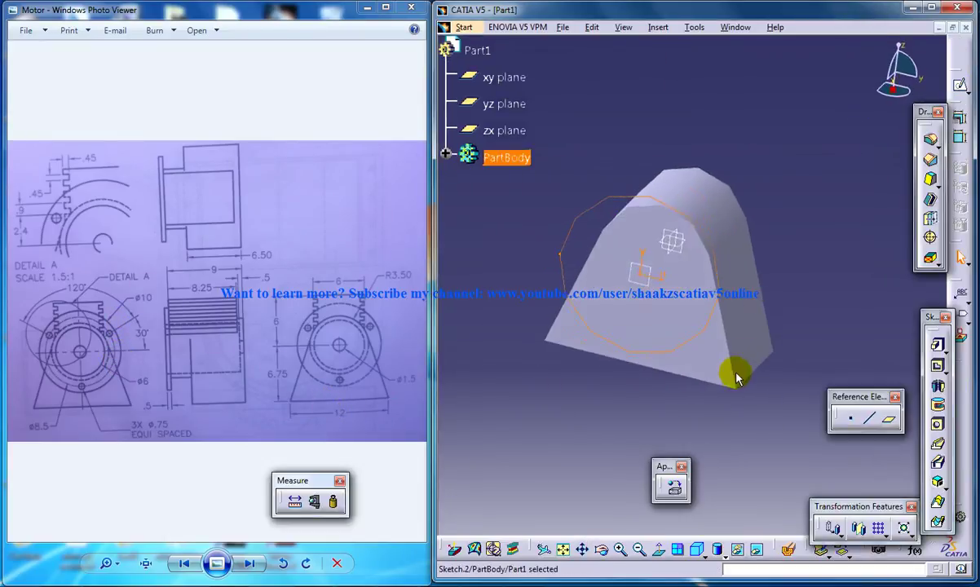
left_click(937, 343)
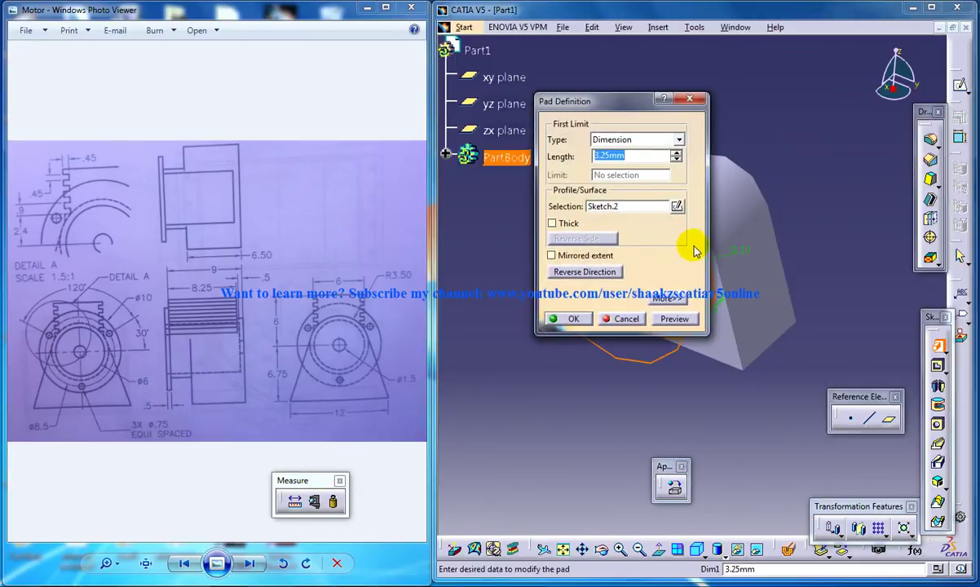
type("3.5")
key("Return")
middle_click_drag(670, 382, 677, 212)
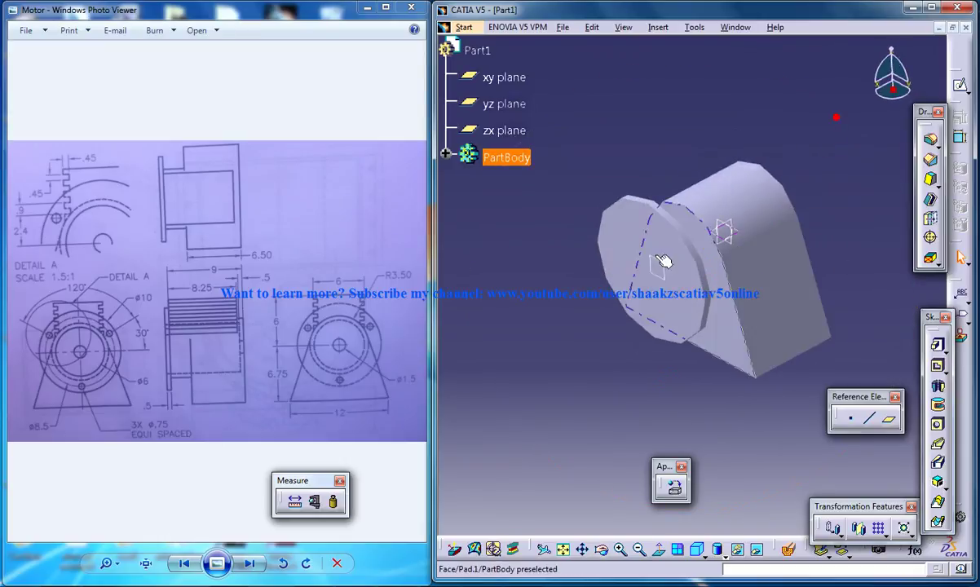
left_click(629, 248)
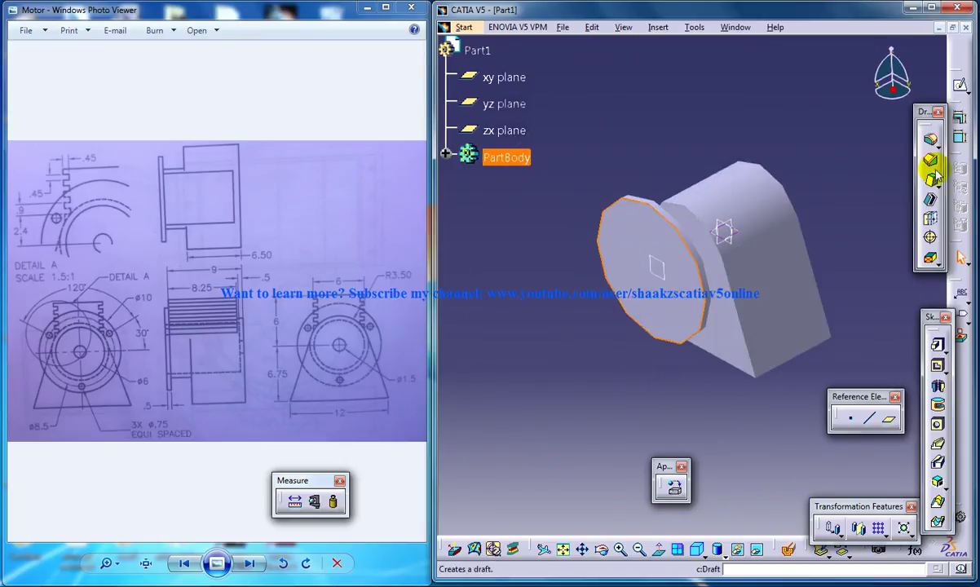
- Sketch a small circle on the disc face below the origin with diameter 0.75
left_click(960, 136)
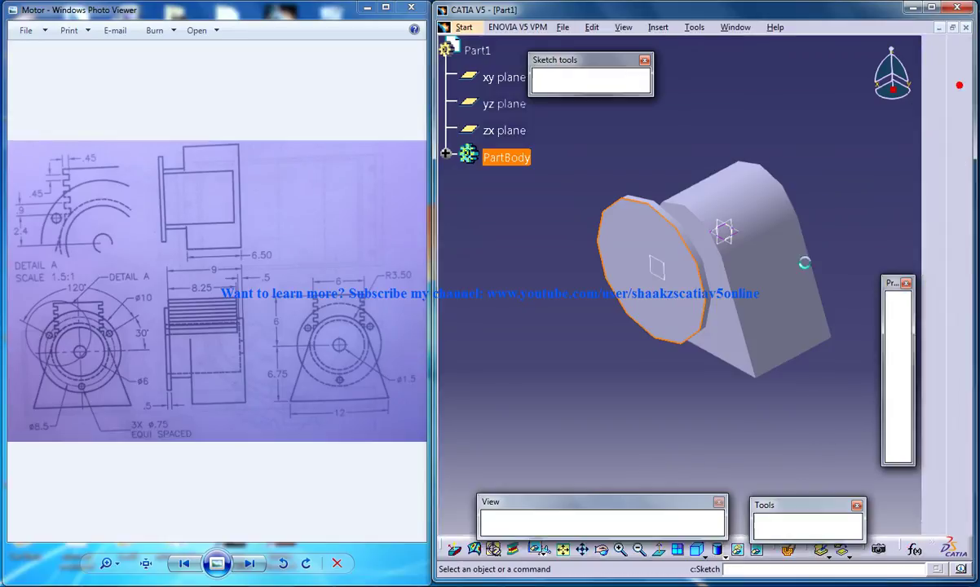
left_click(899, 354)
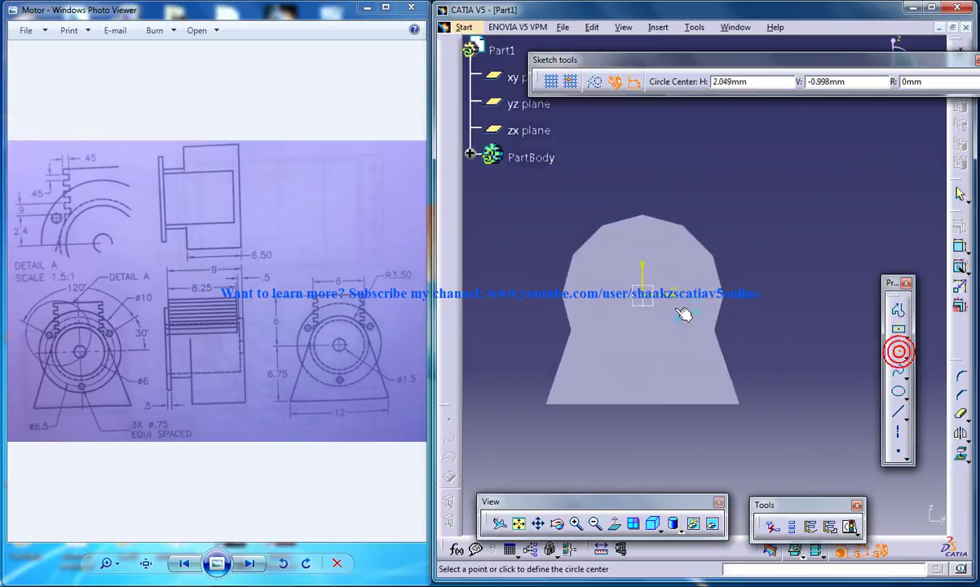
left_click(647, 341)
left_click(649, 337)
left_click(959, 244)
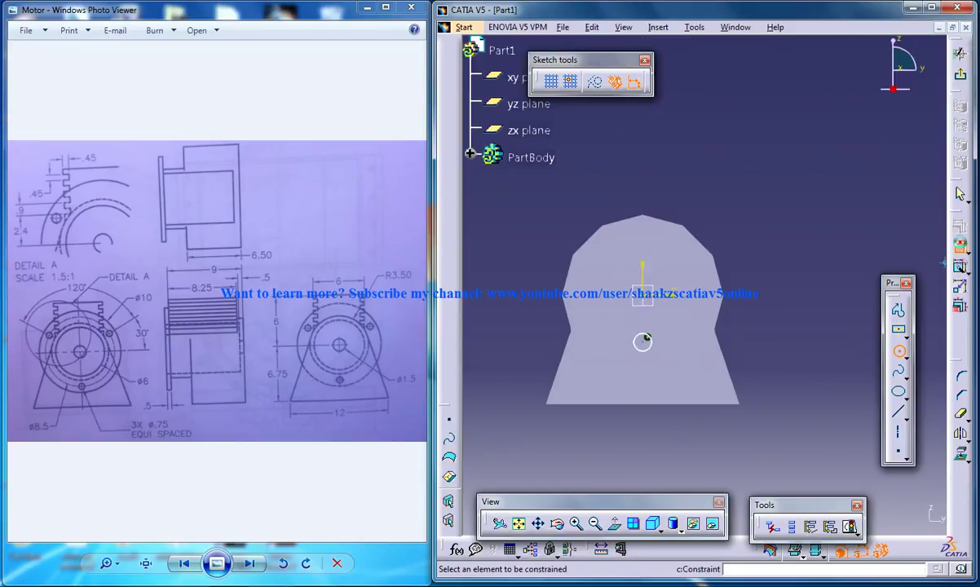
left_click(644, 339)
double_click(749, 308)
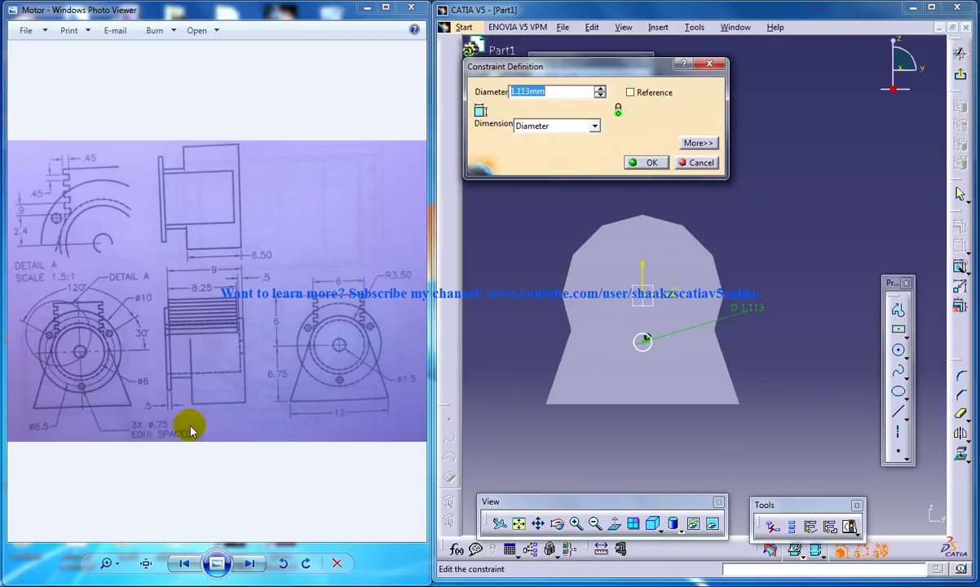
type(".75")
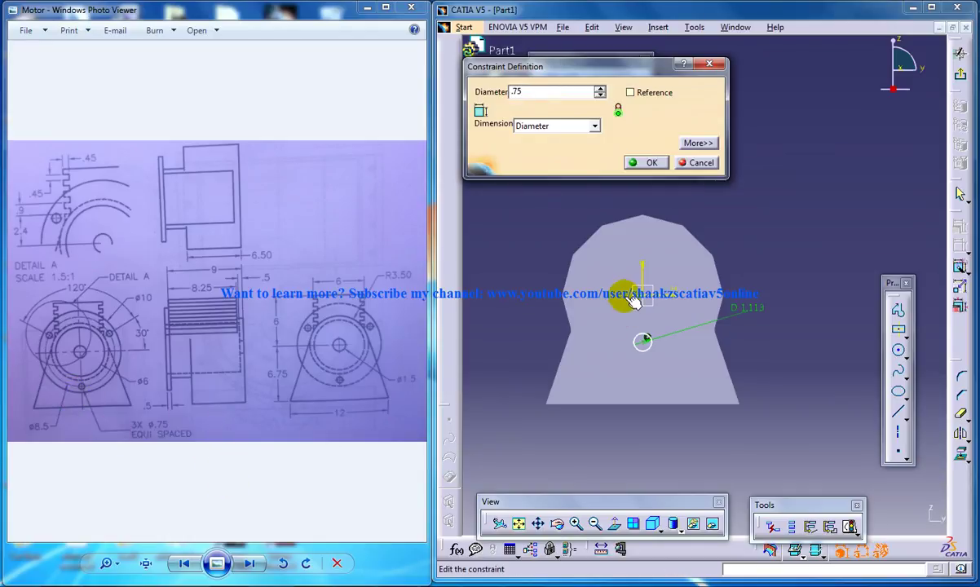
key("Return")
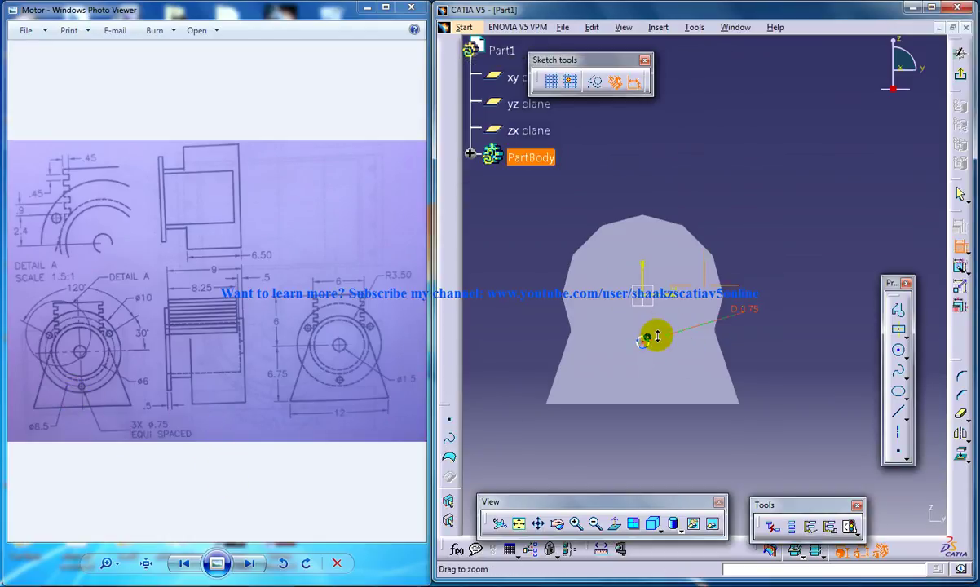
- Constrain the circle centre 8.5/2 (4.25 mm) from the horizontal axis
middle_click_drag(657, 336, 679, 327)
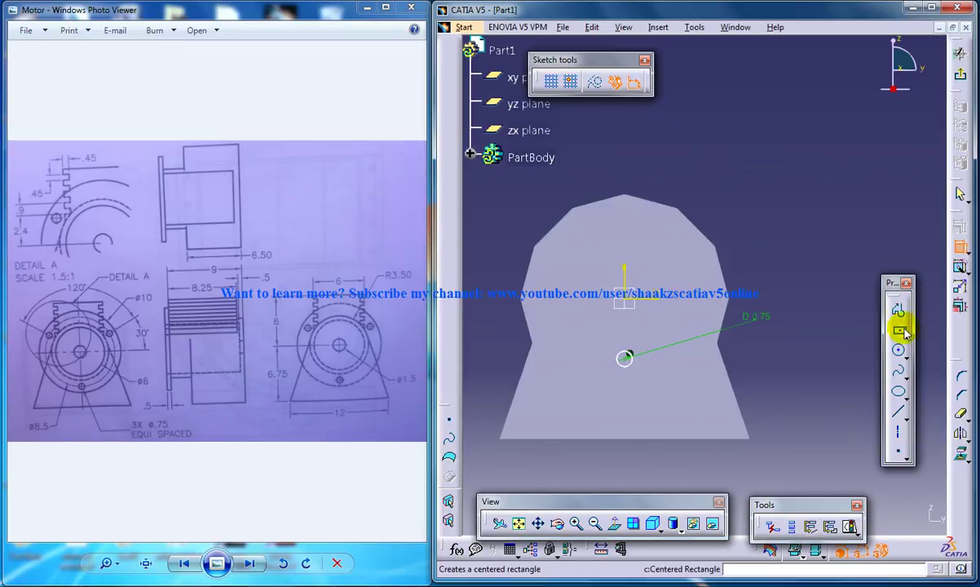
left_click(625, 358)
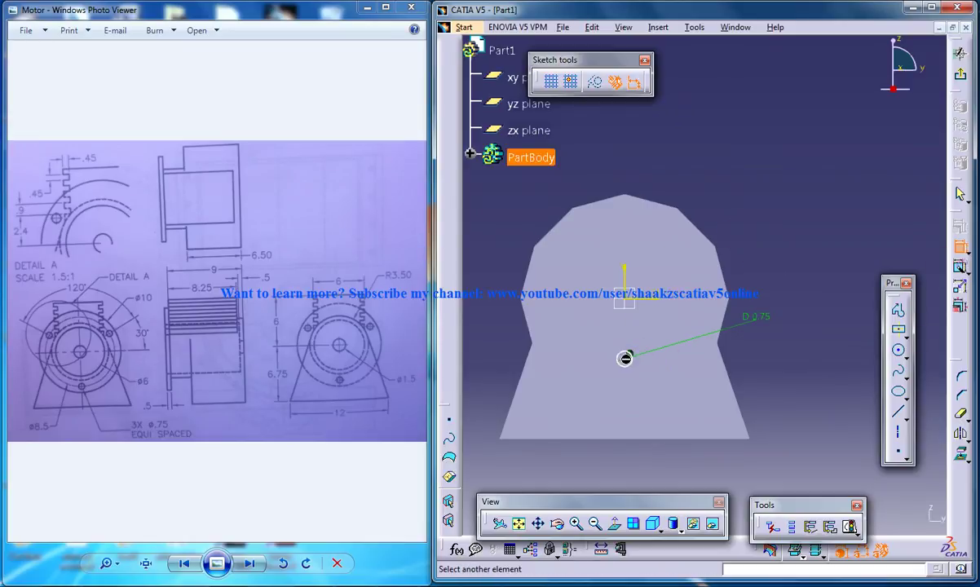
left_click(641, 296)
left_click(789, 333)
double_click(788, 328)
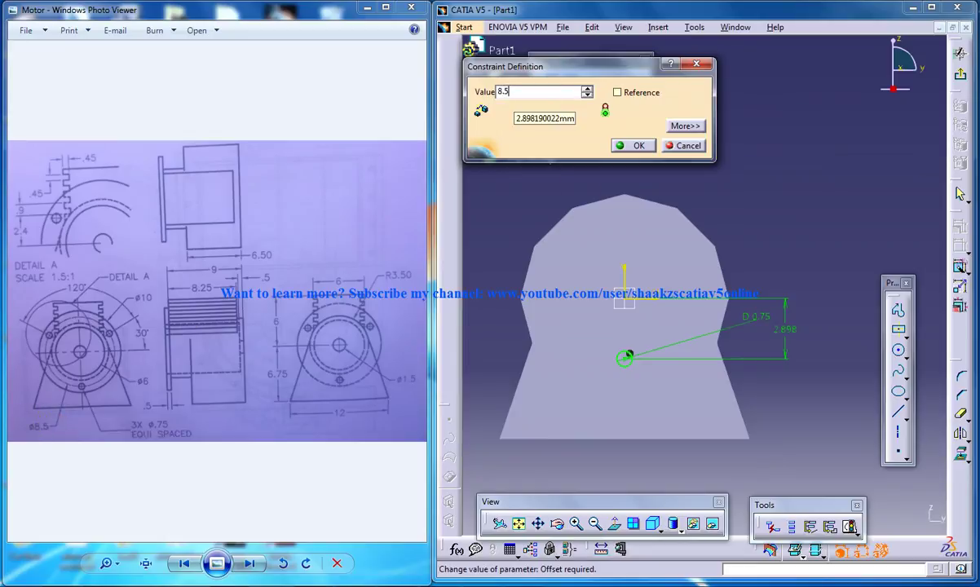
type("2")
key("Return")
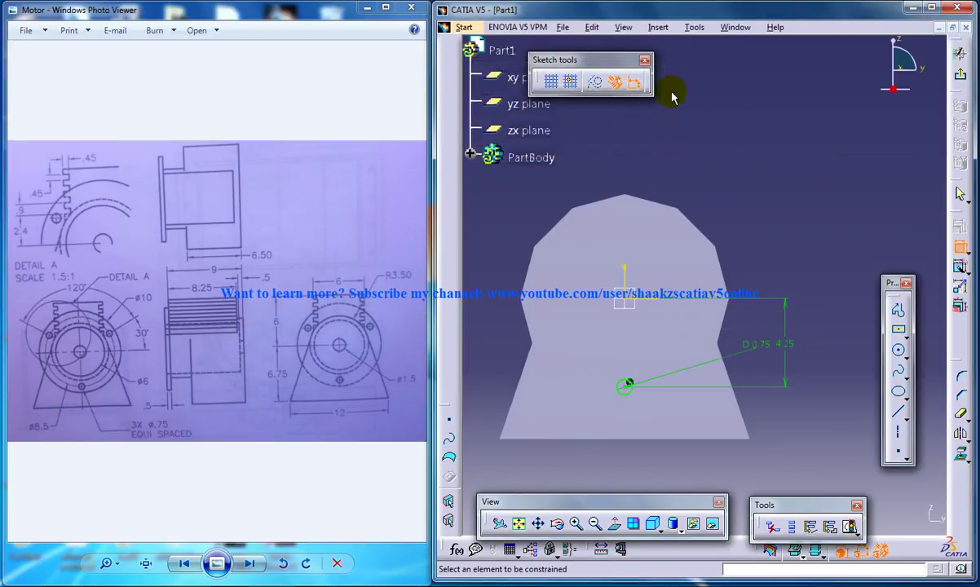
- Exit the sketch and pocket the 0.75 mm circle Up to next, cutting a hole in the disc
left_click(960, 75)
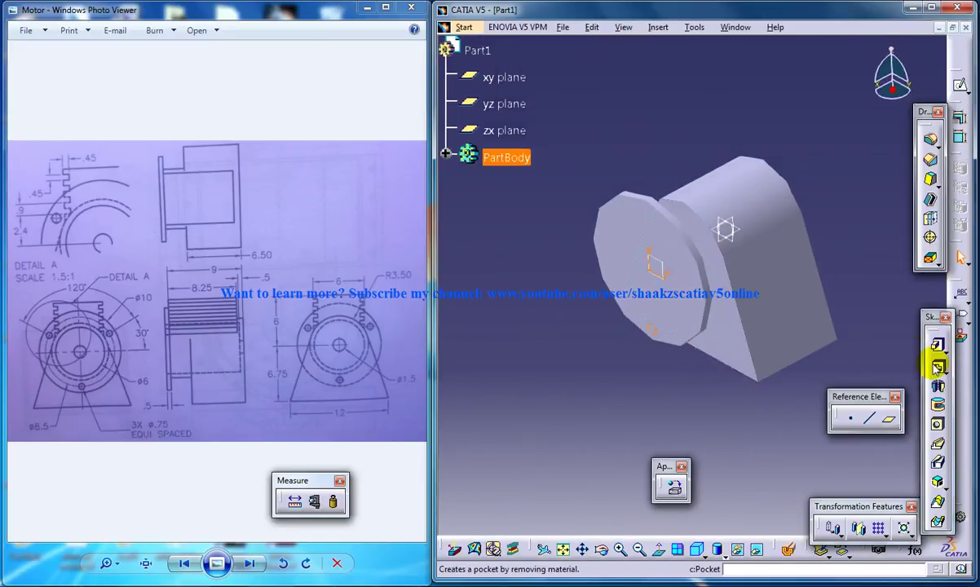
left_click(938, 365)
left_click(621, 139)
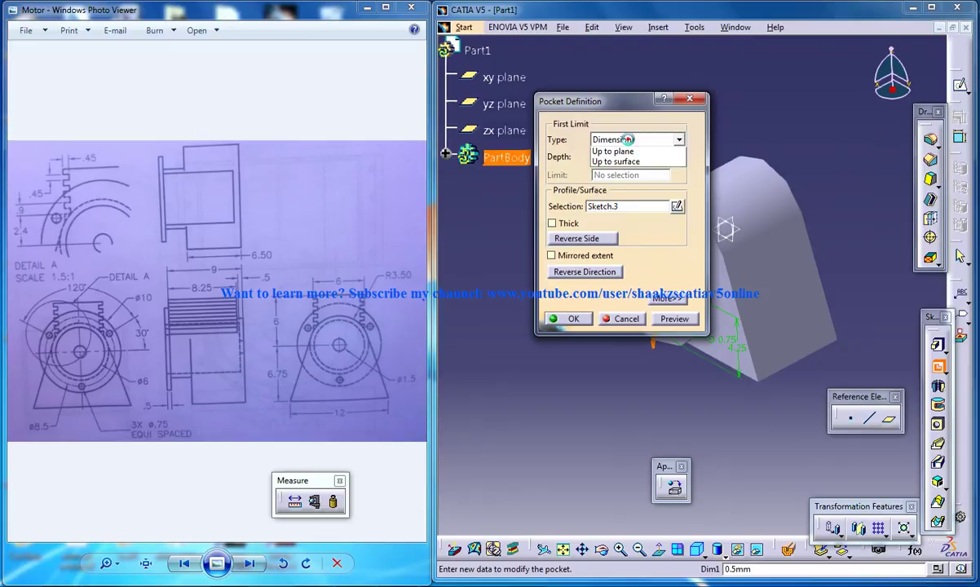
left_click(621, 157)
left_click(573, 318)
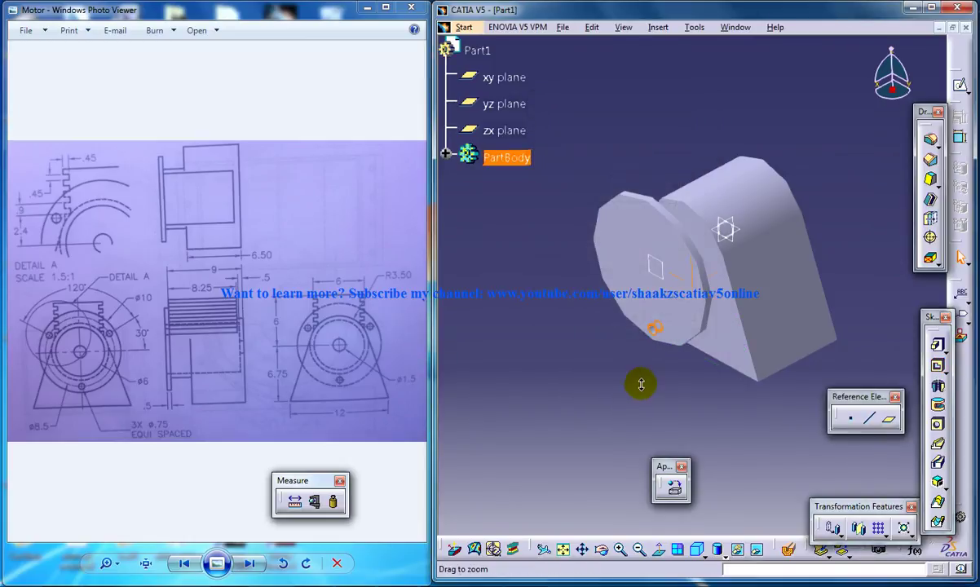
middle_click_drag(639, 381, 596, 310)
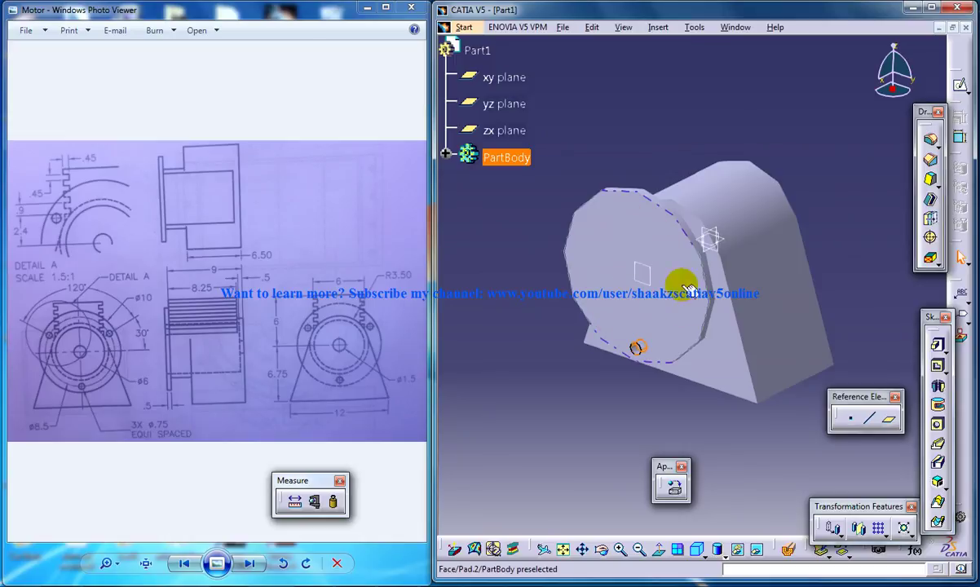
middle_click_drag(678, 280, 688, 220)
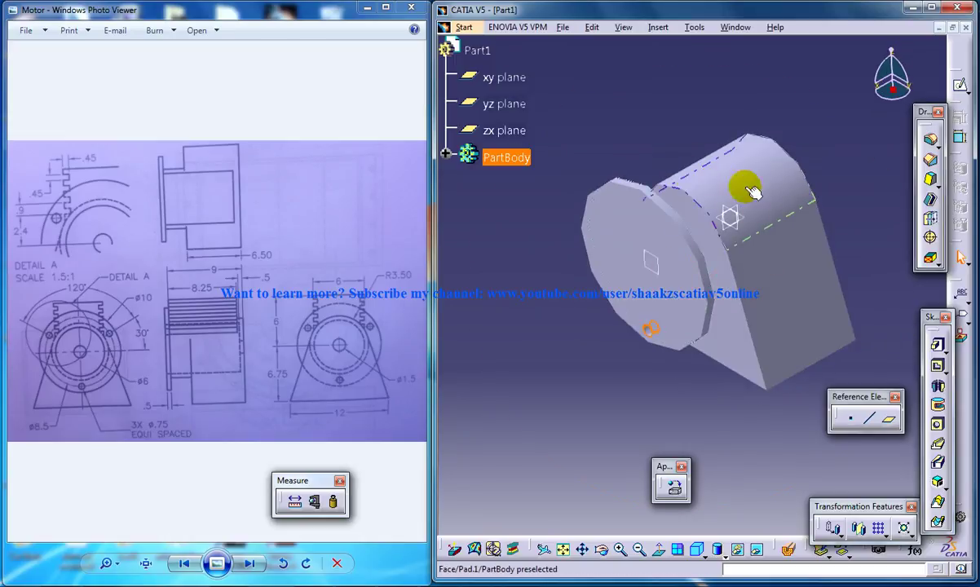
left_click(674, 228)
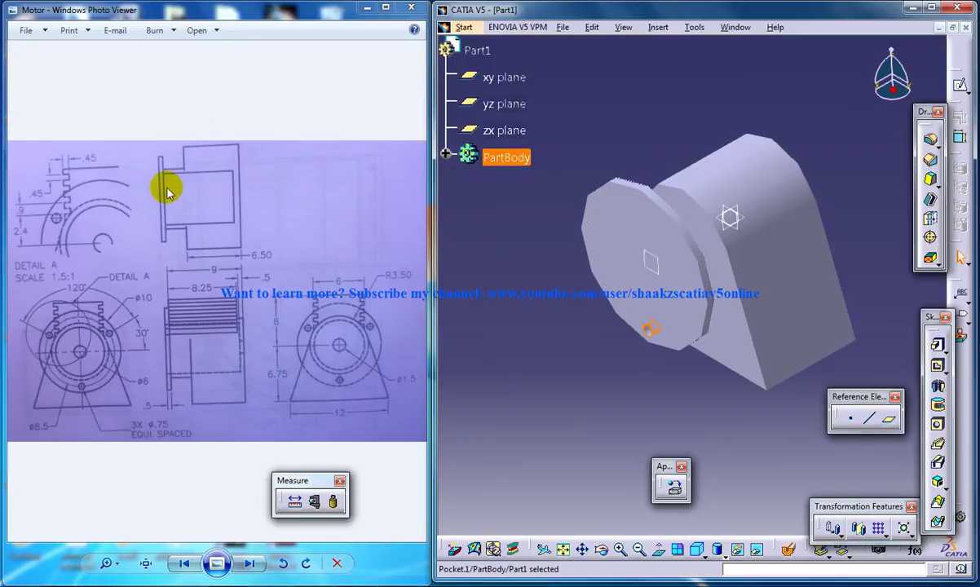